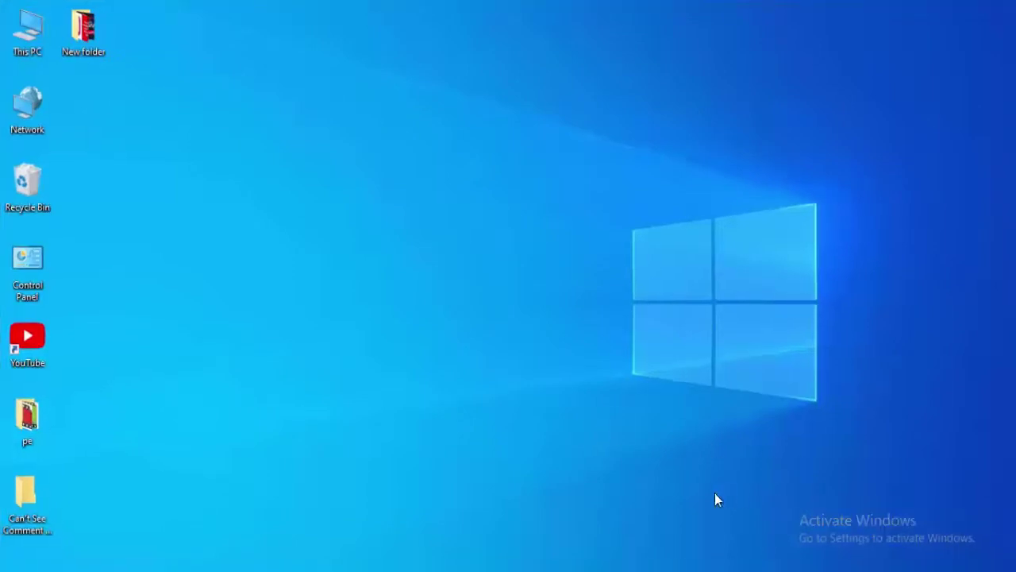
Step: Open Task Manager from the taskbar and restart the Windows Explorer process
right_click(785, 571)
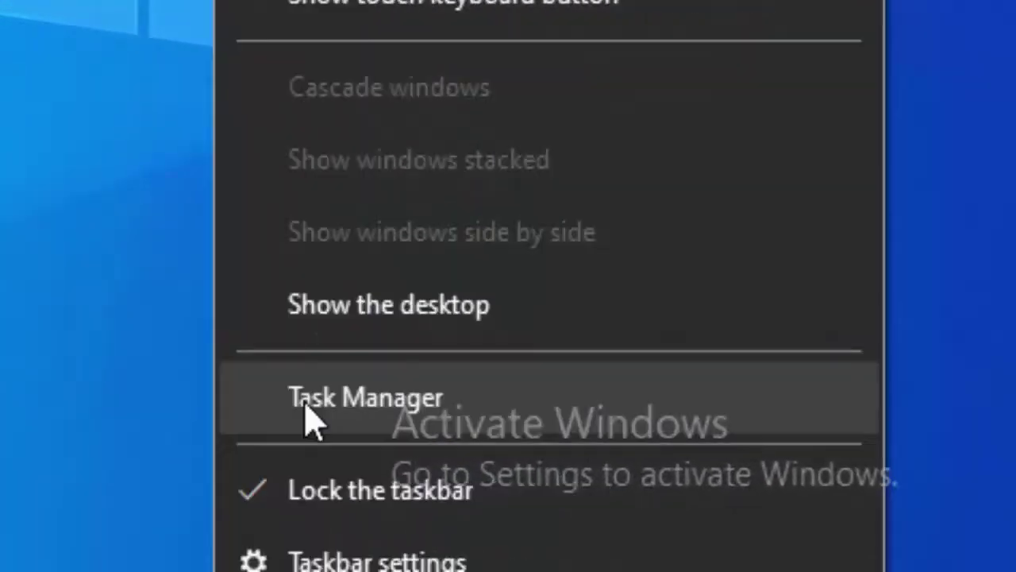
click(308, 421)
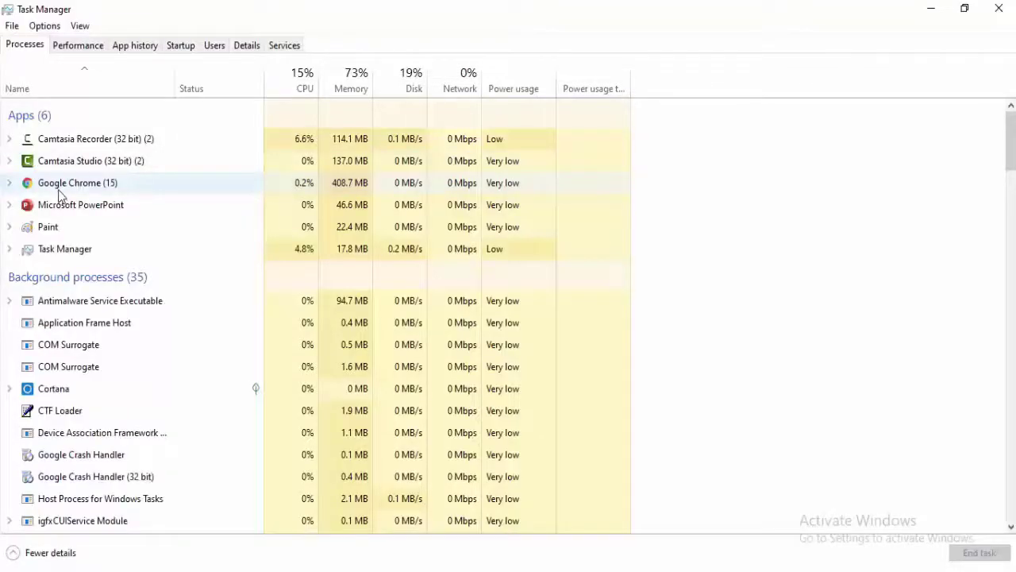
click(59, 191)
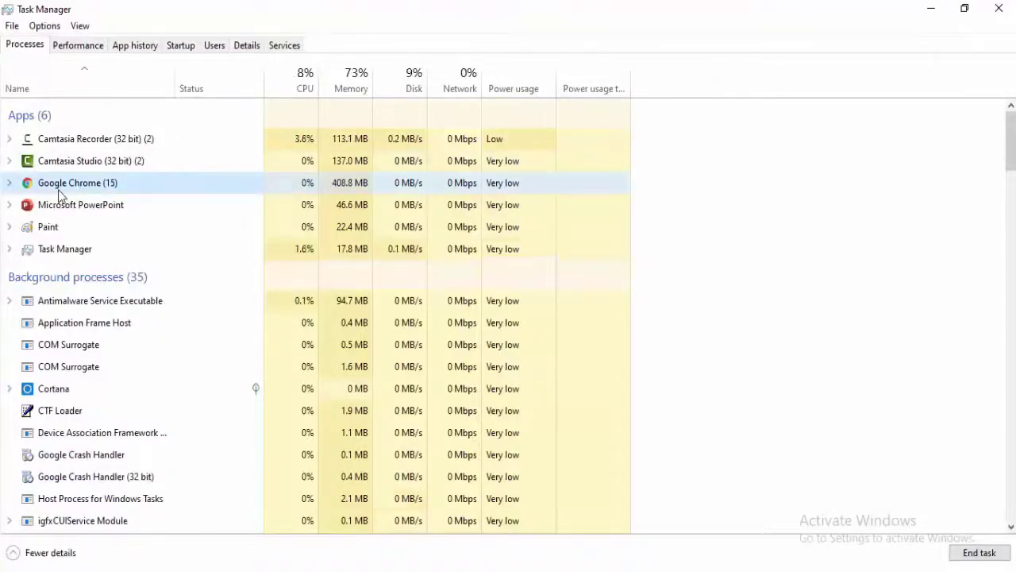
scroll(59, 193, down, 6)
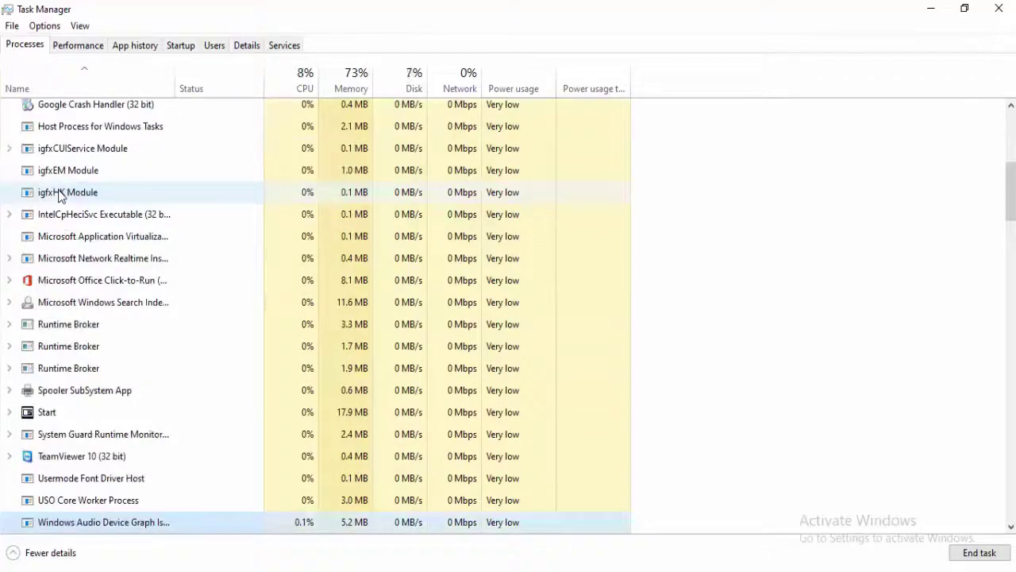
scroll(70, 201, down, 15)
click(34, 519)
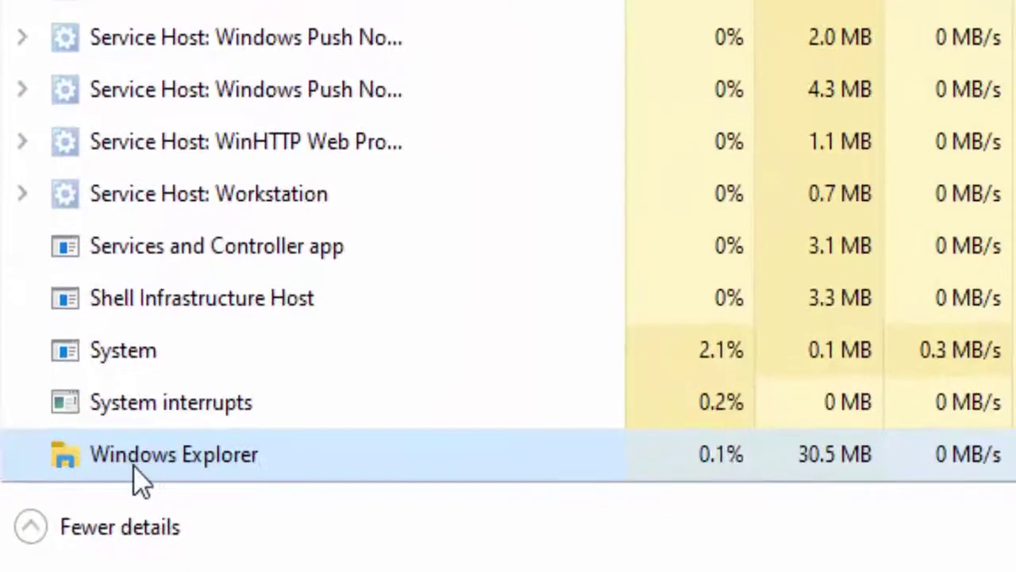
right_click(137, 476)
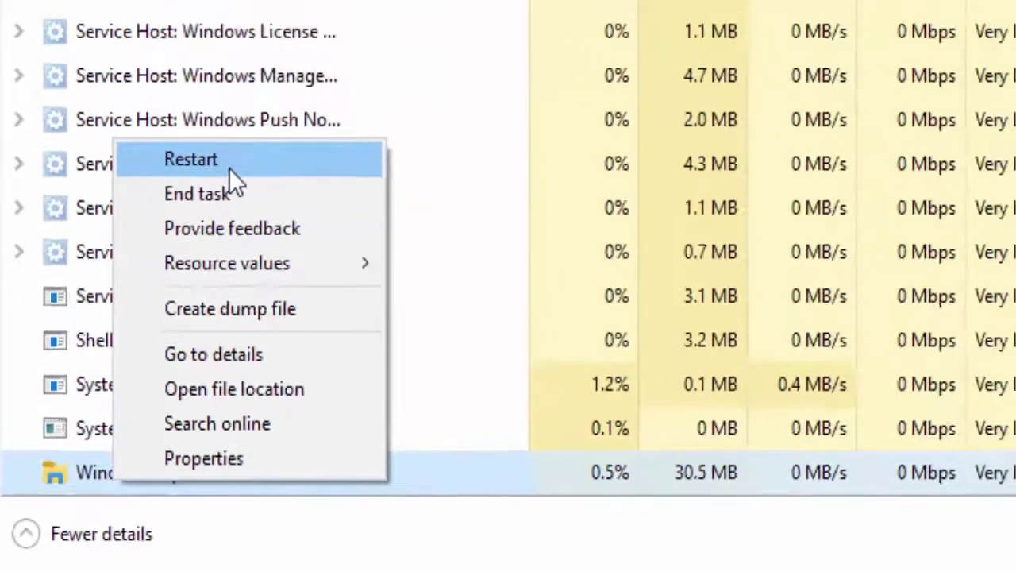
click(271, 94)
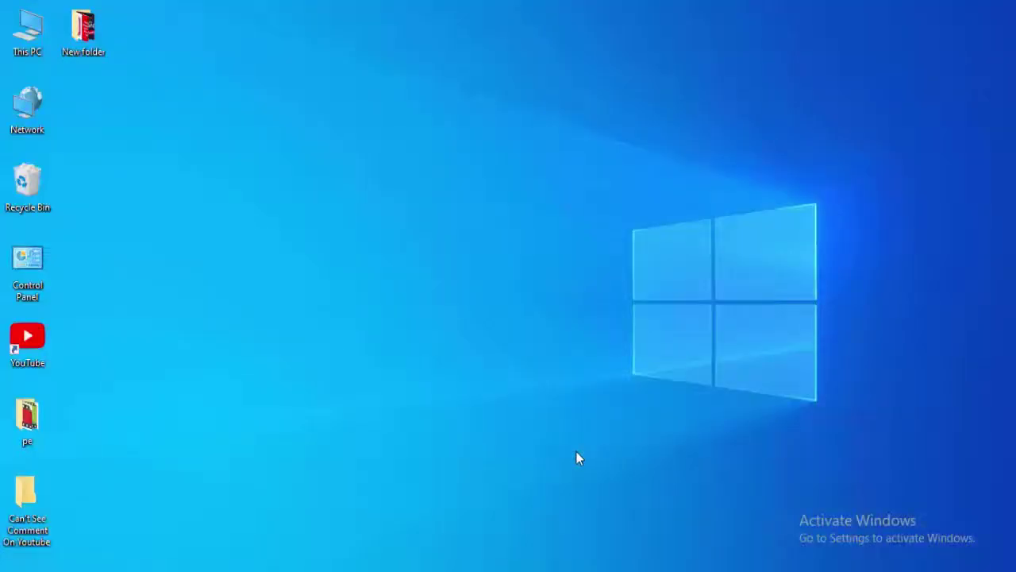
Step: Launch Command Prompt as administrator from the Start search
key(super)
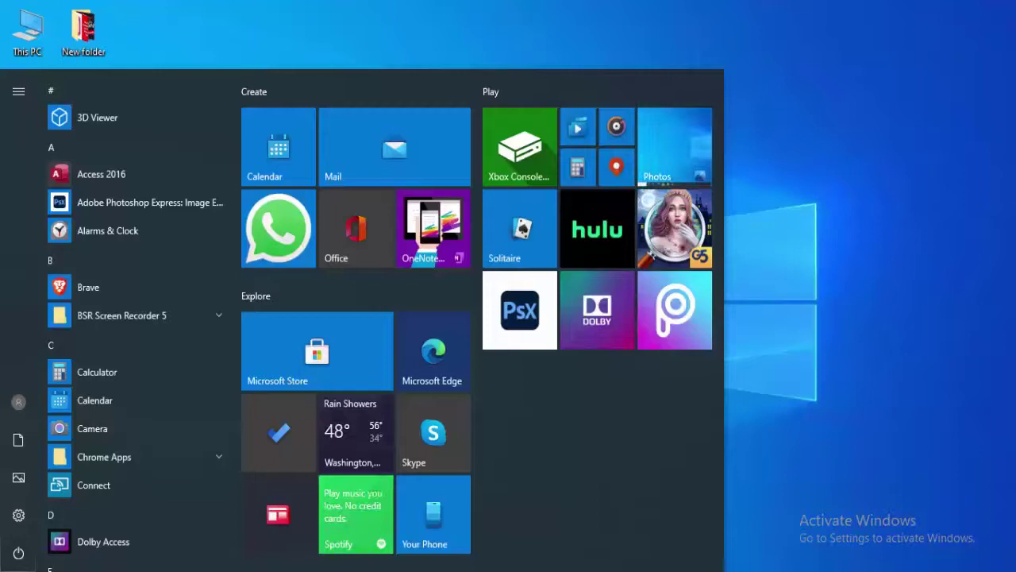
key(super)
key(super)
text(comma)
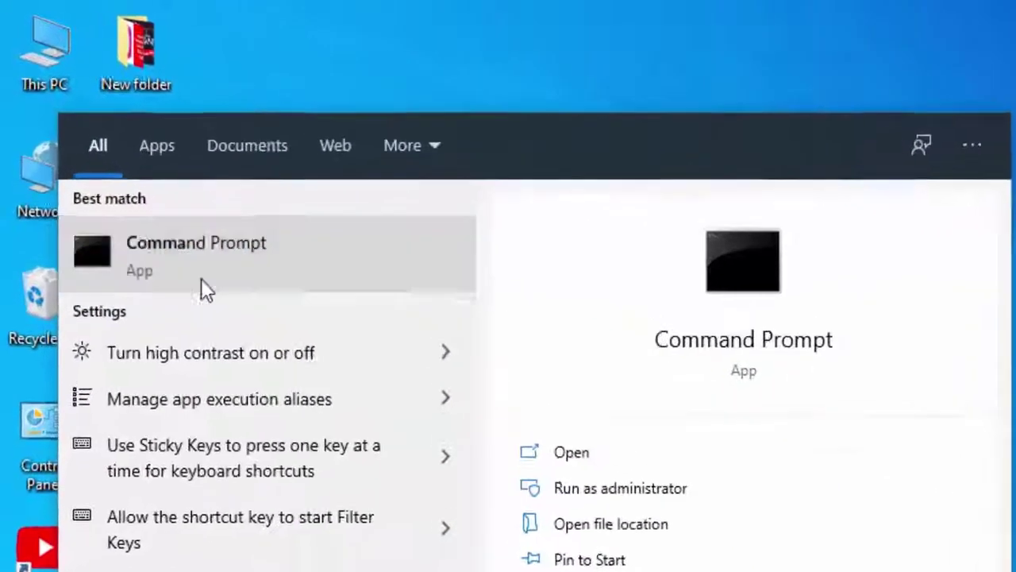
right_click(225, 316)
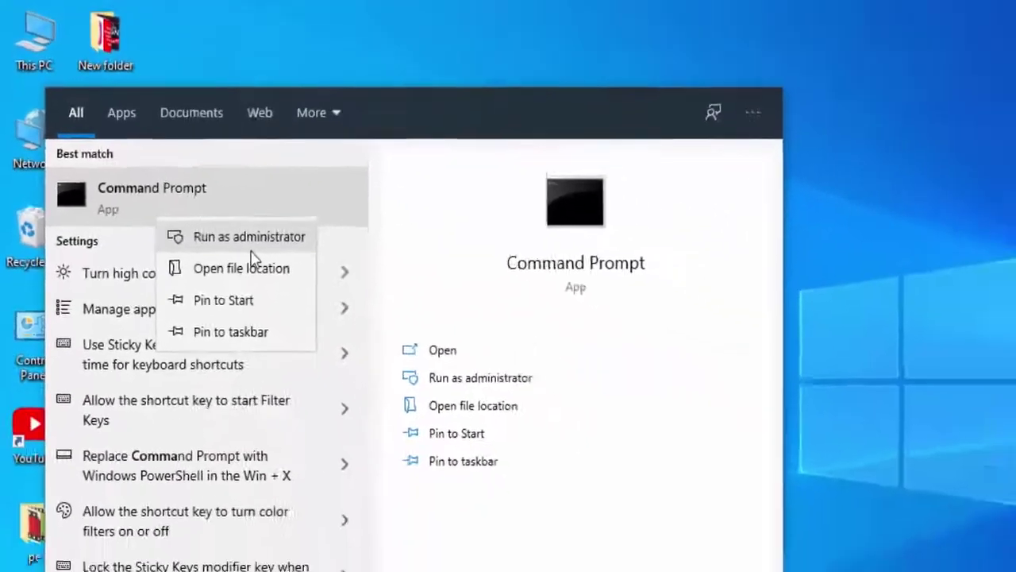
click(331, 336)
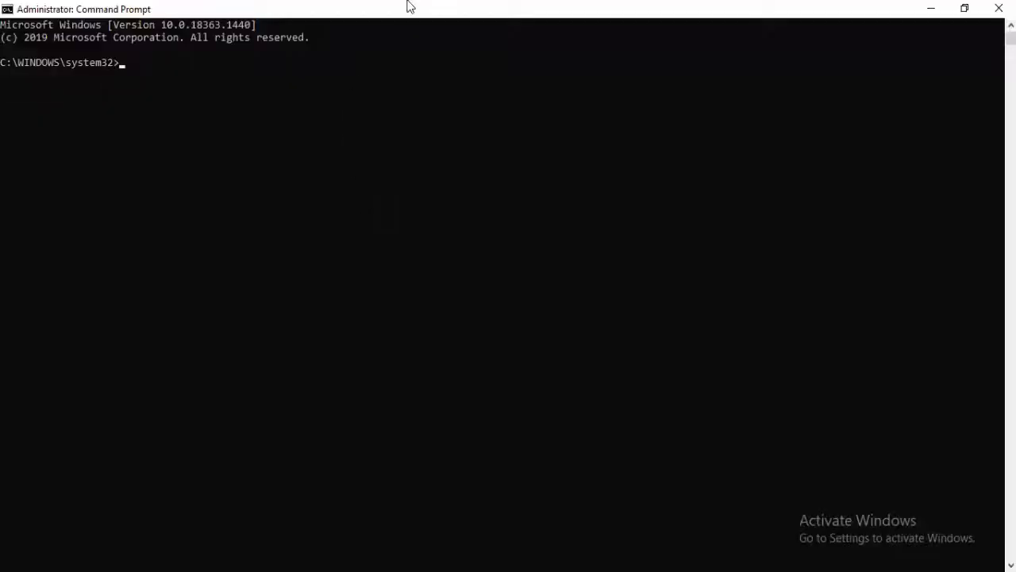
Step: Run ipconfig /release and ipconfig /flushdns, then enter ipconfig /renew
text(ipcon)
text(fig )
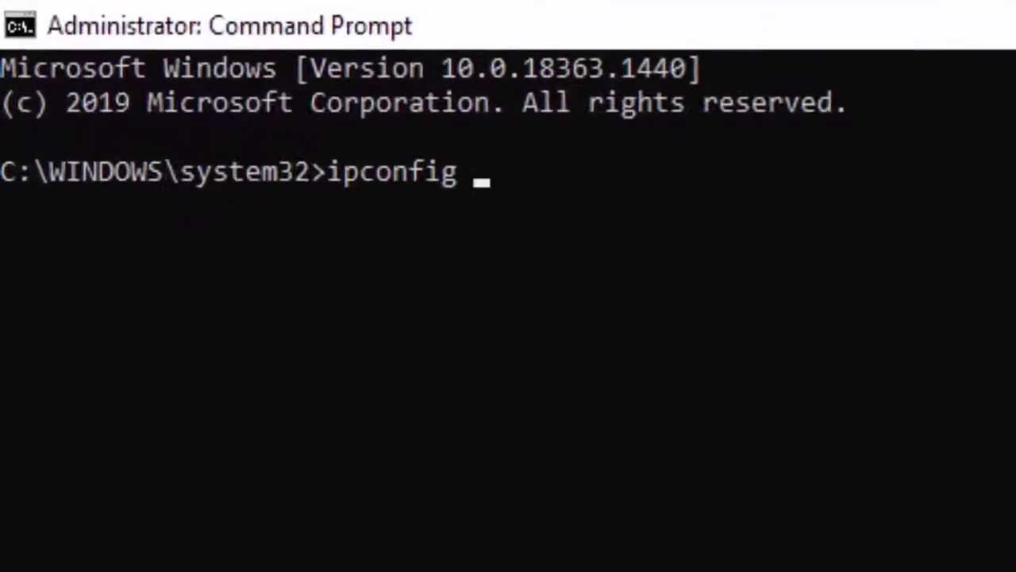
text(/release)
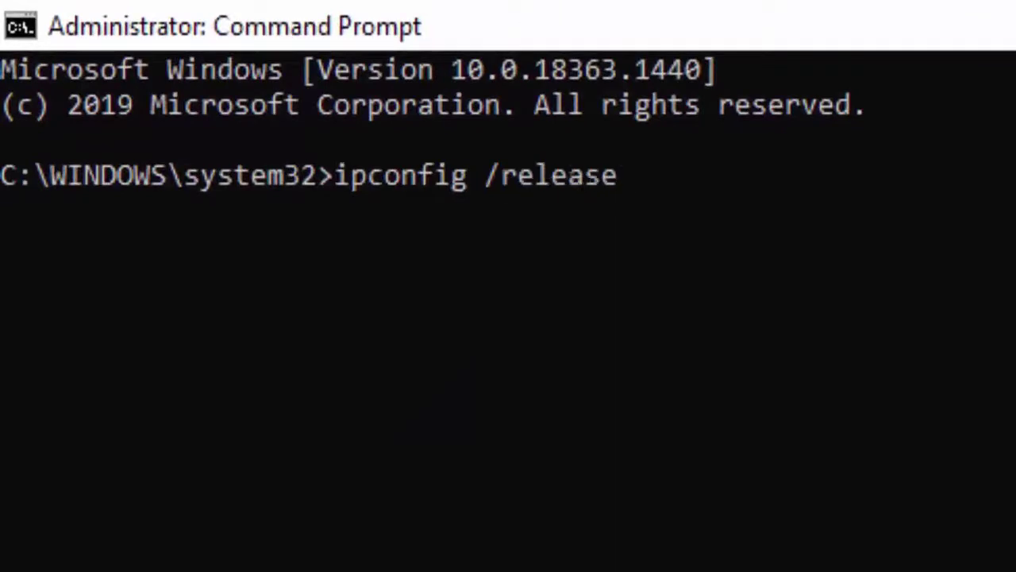
key(Return)
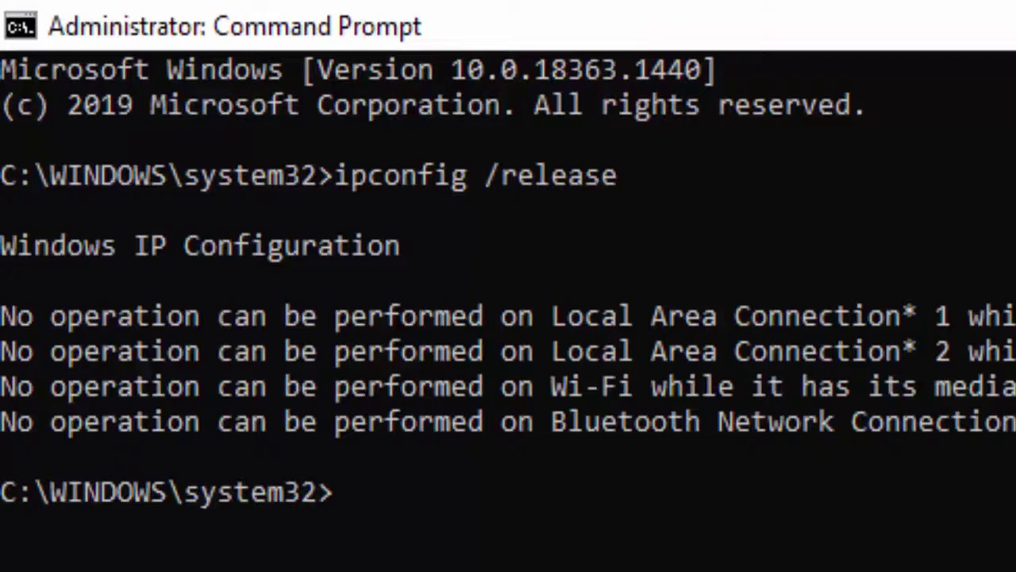
text(ipconfig /)
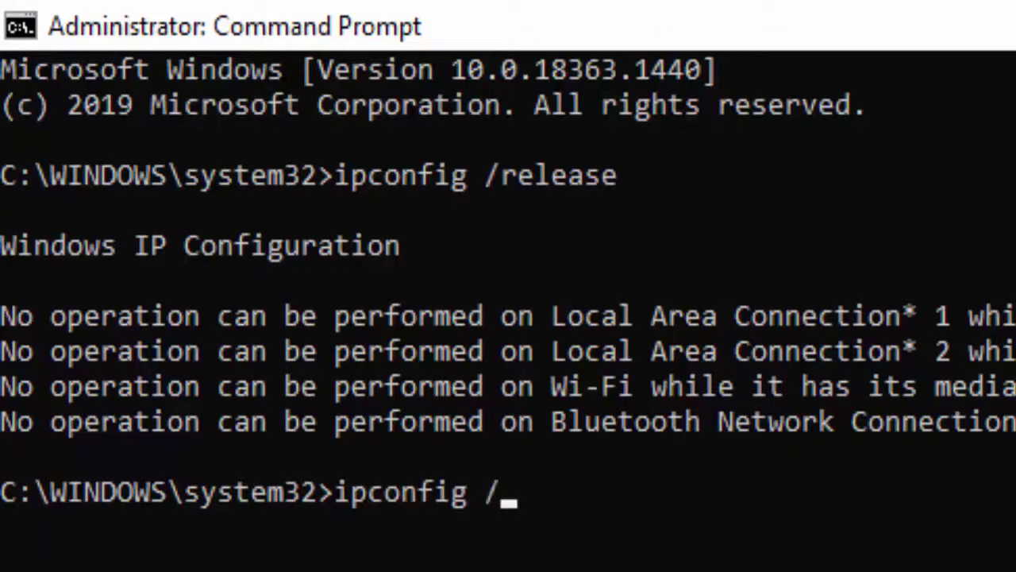
text(flushn)
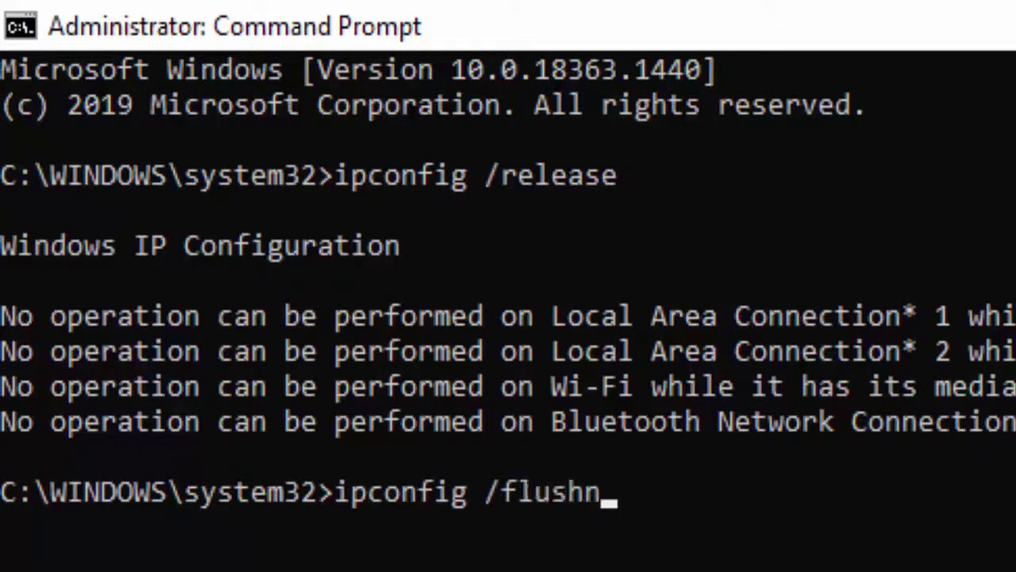
key(BackSpace)
text(dns)
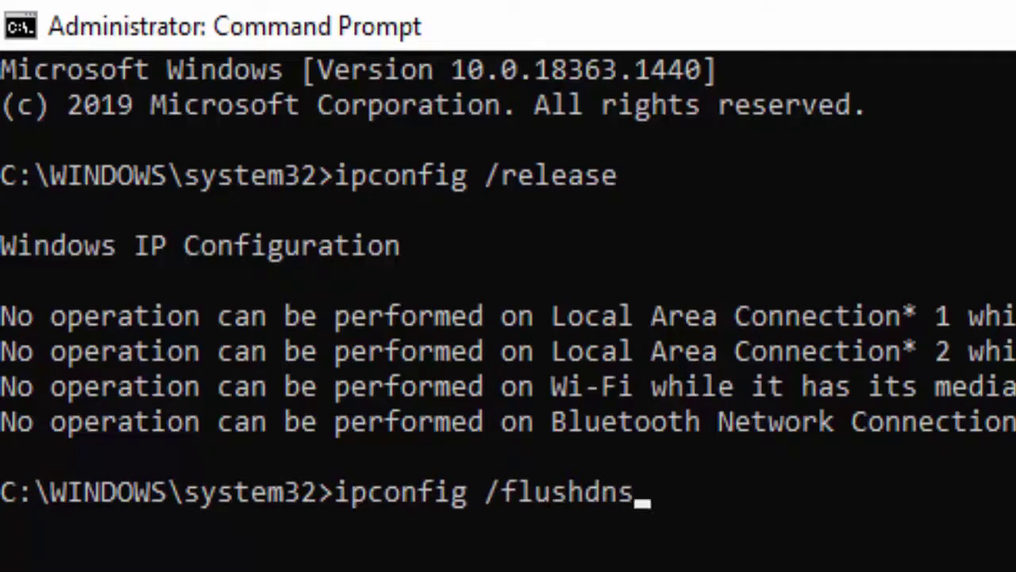
key(Return)
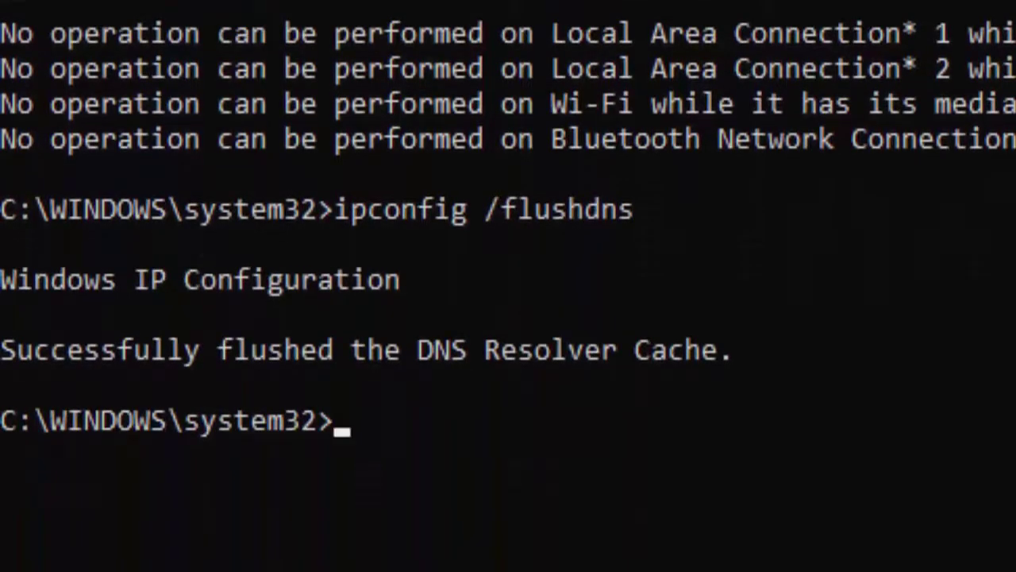
text(ipconfig /)
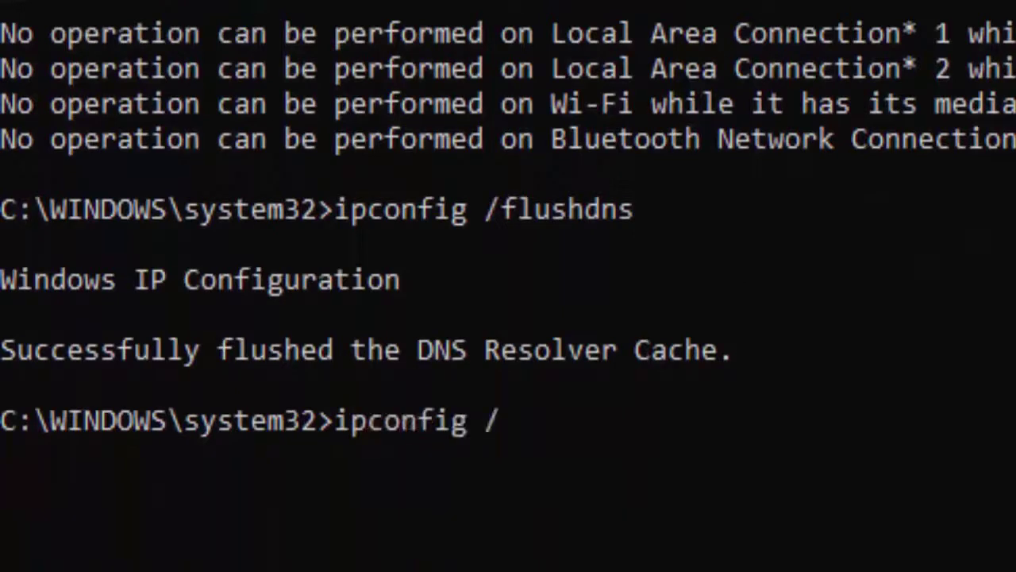
text(renew)
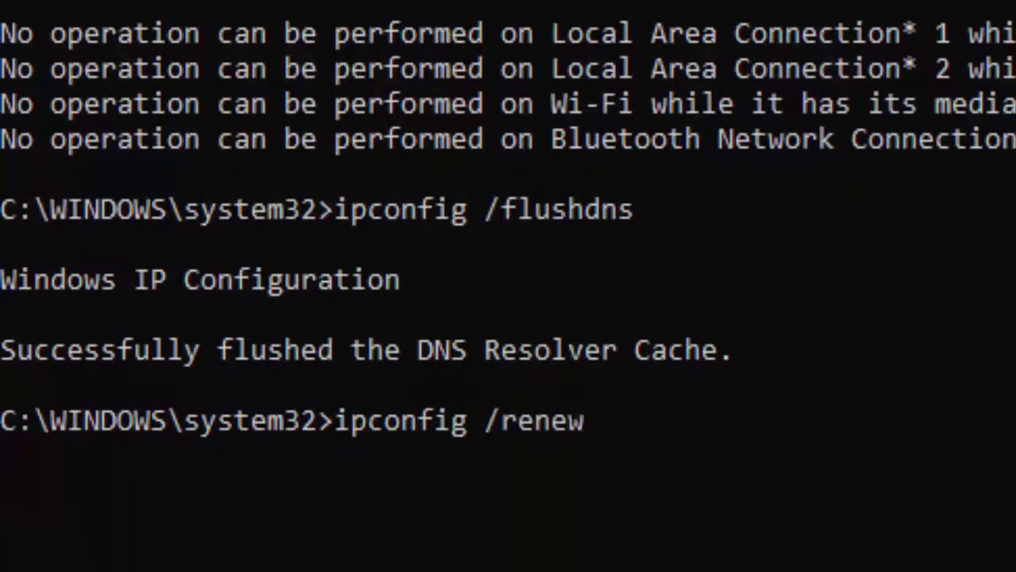
Step: Run ipconfig /renew, then netsh int ip reset and netsh winsock reset
key(Return)
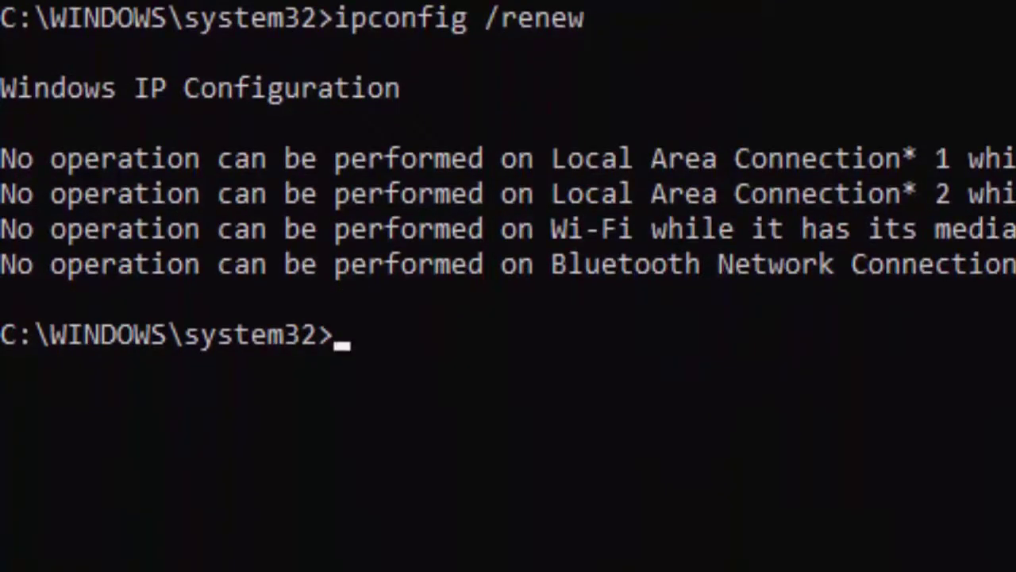
text(netsh)
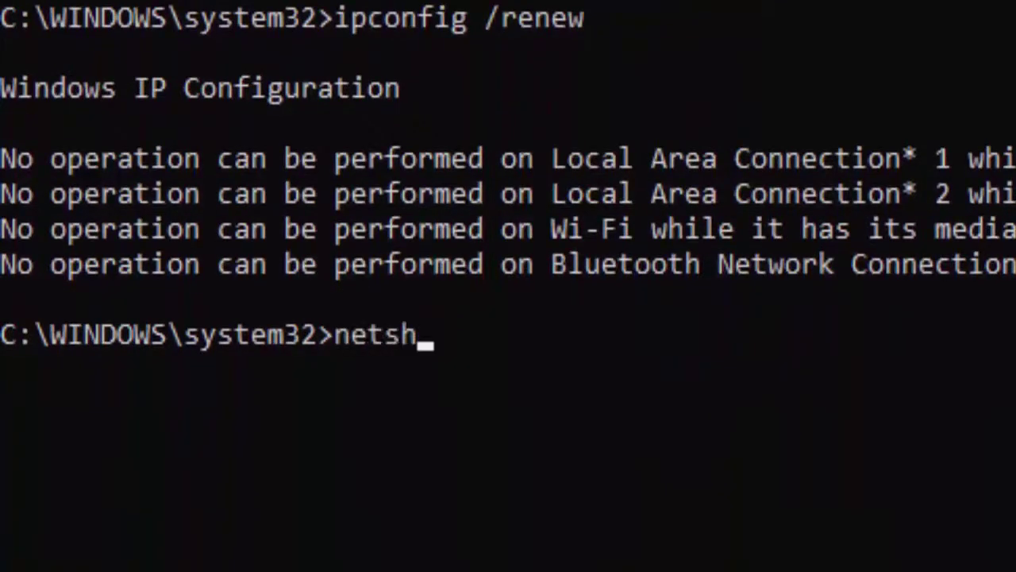
text( int)
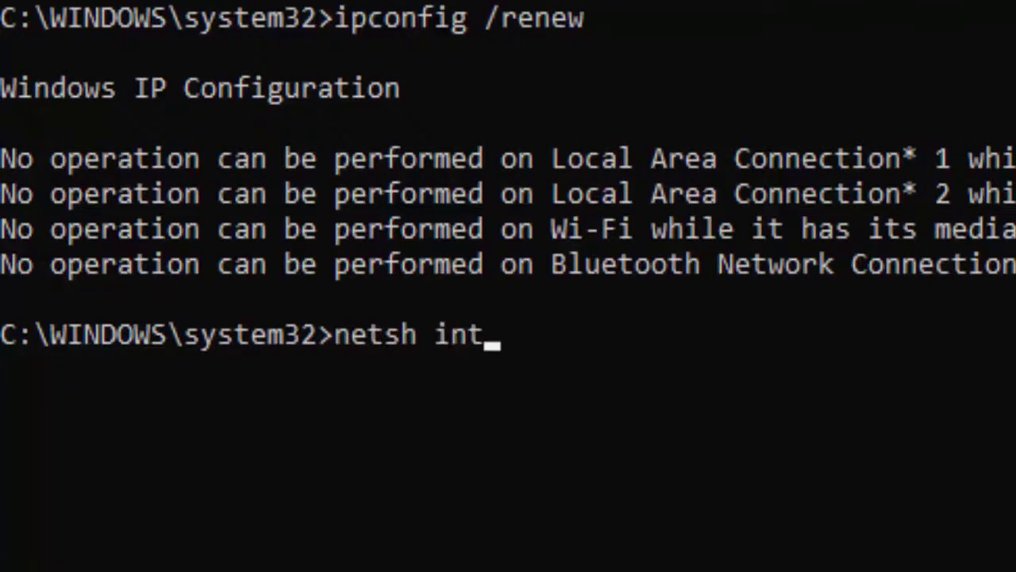
text( ip)
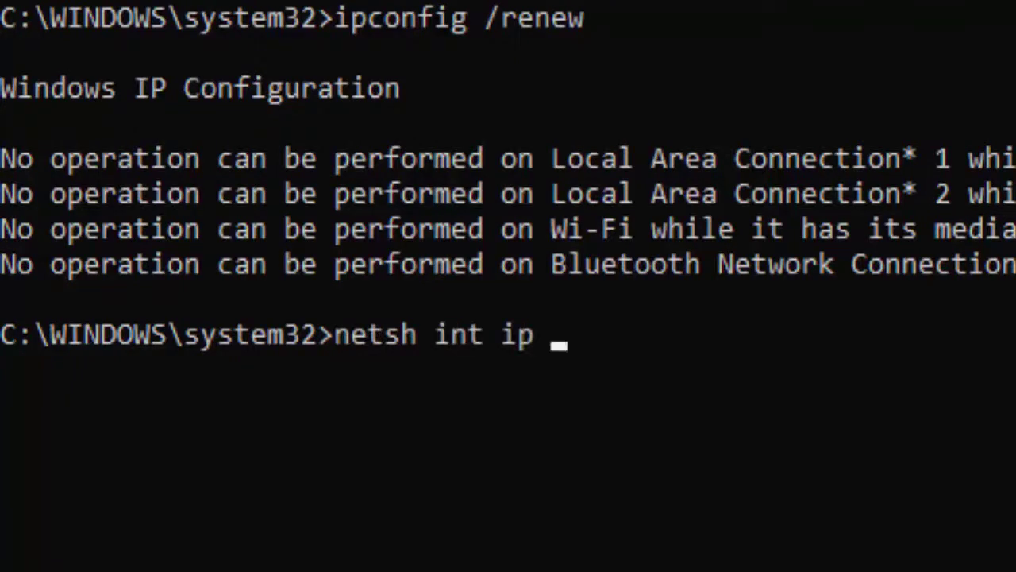
text( reset)
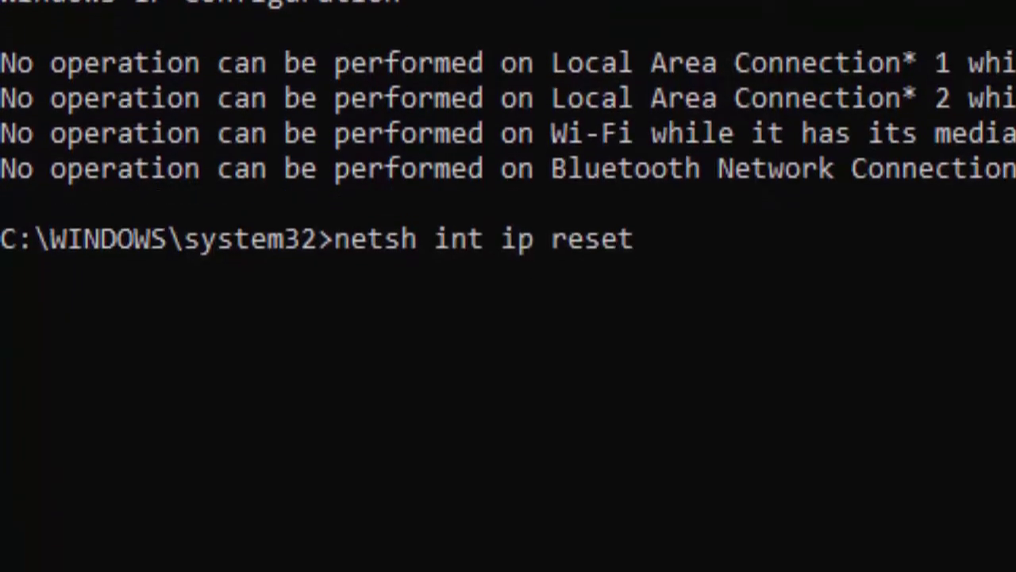
key(Return)
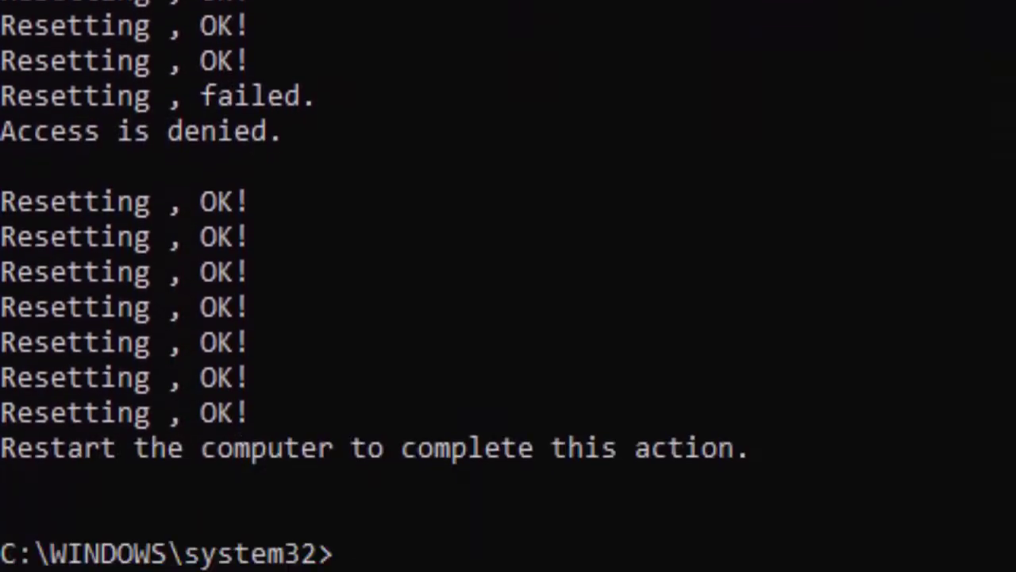
text(netsh )
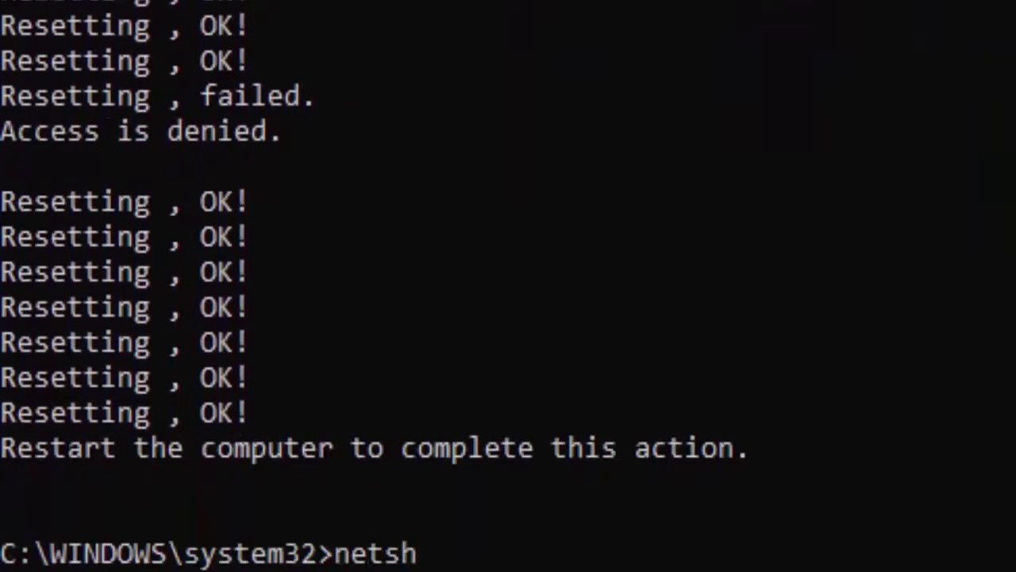
text(winsock )
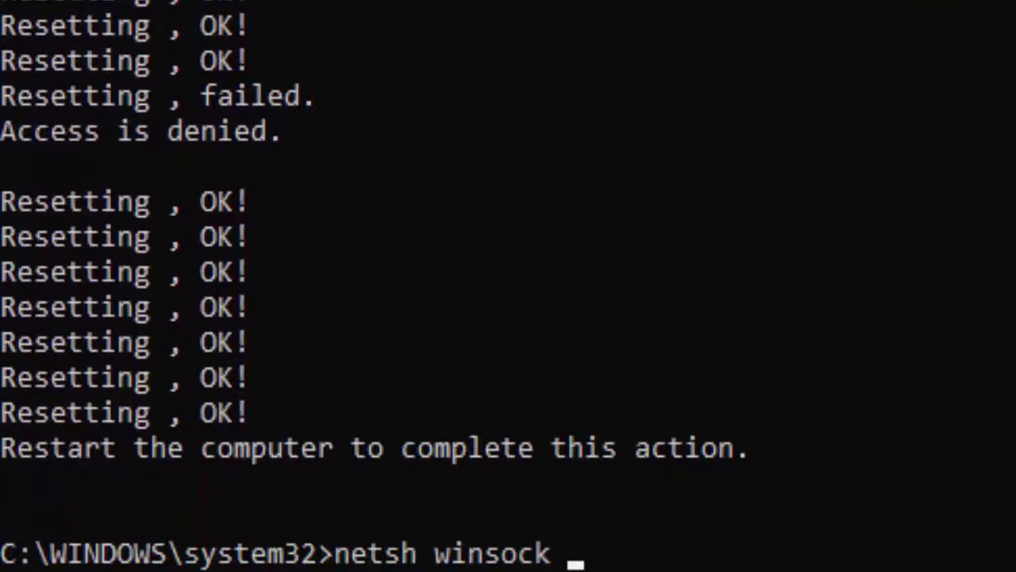
text(reset)
key(Return)
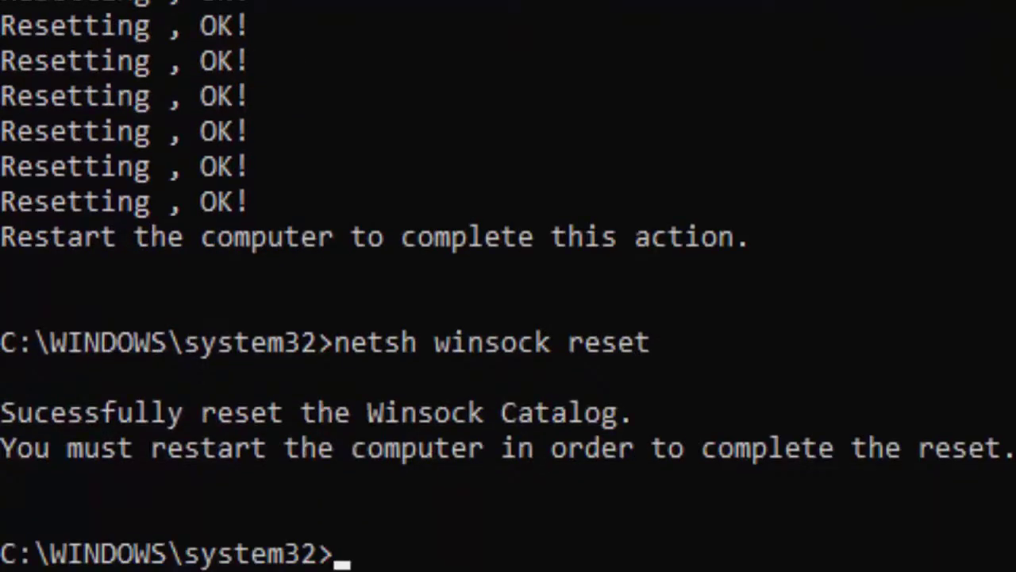
Step: Start a system file scan with sfc /scannow, then launch Google Chrome
text(sfc s)
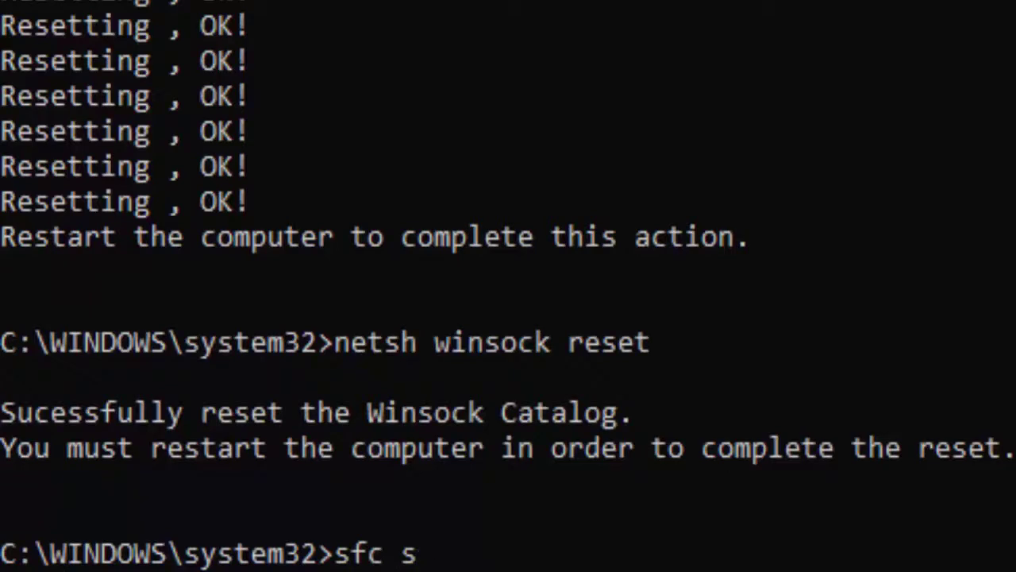
key(BackSpace)
text(/scann)
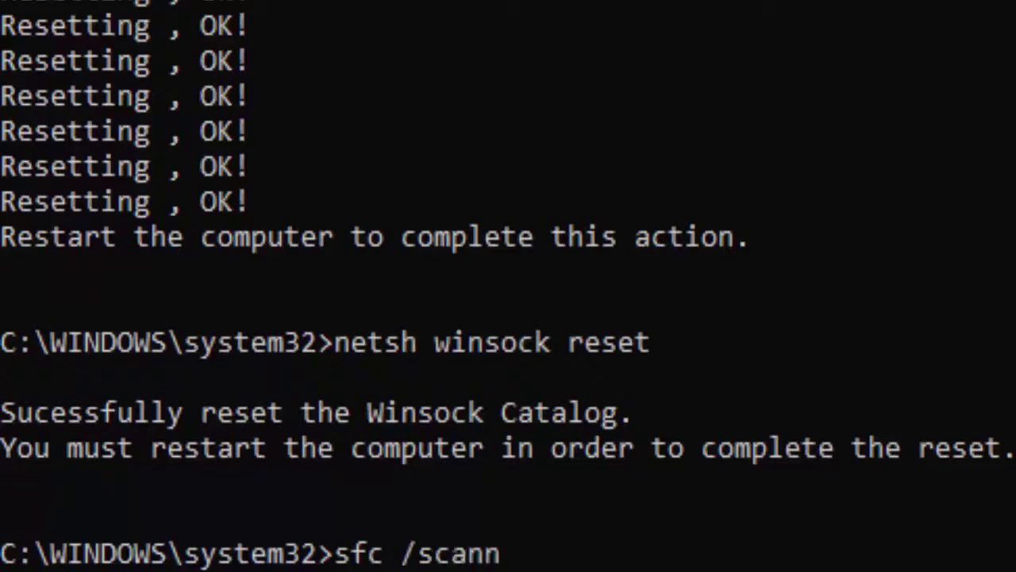
text(ow)
key(Return)
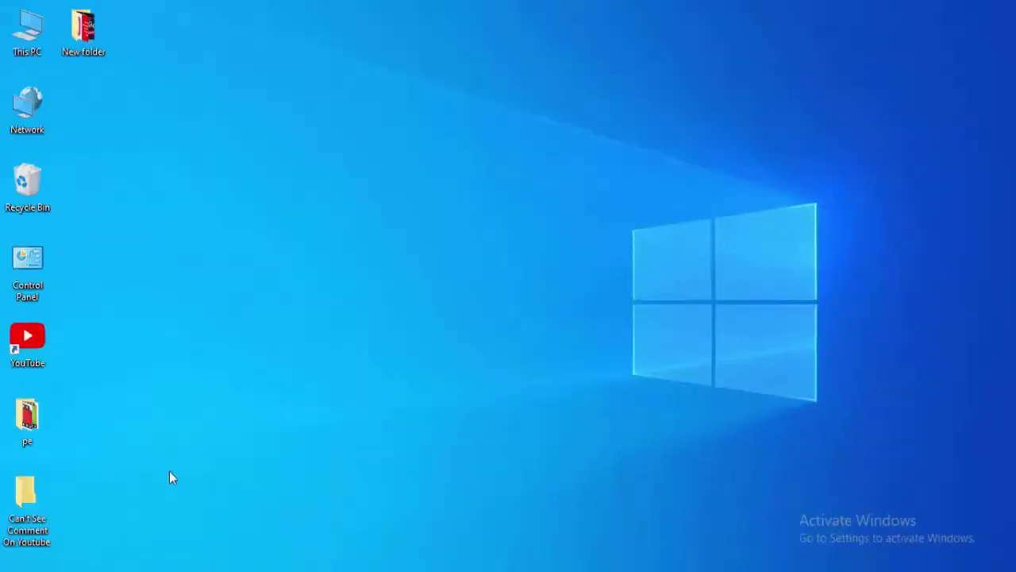
click(15, 565)
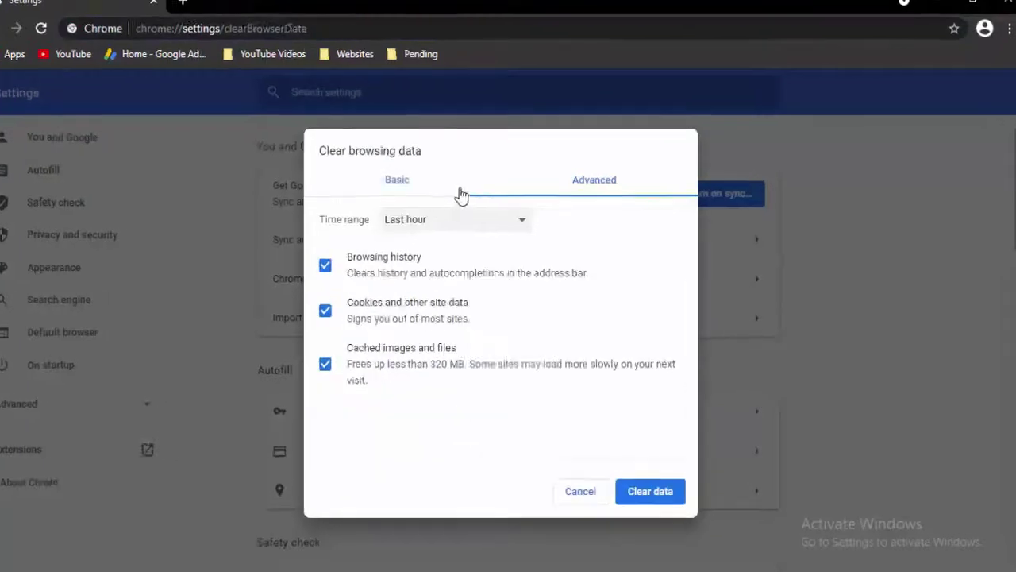
Step: Clear browsing history, cookies and cached images and files for the Last hour range
click(516, 191)
click(467, 194)
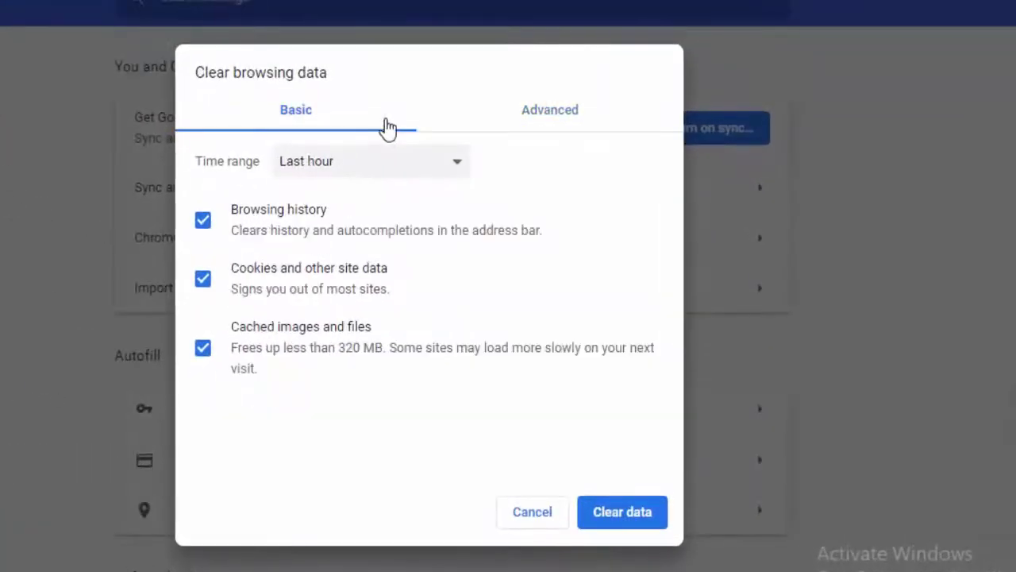
click(401, 164)
click(386, 194)
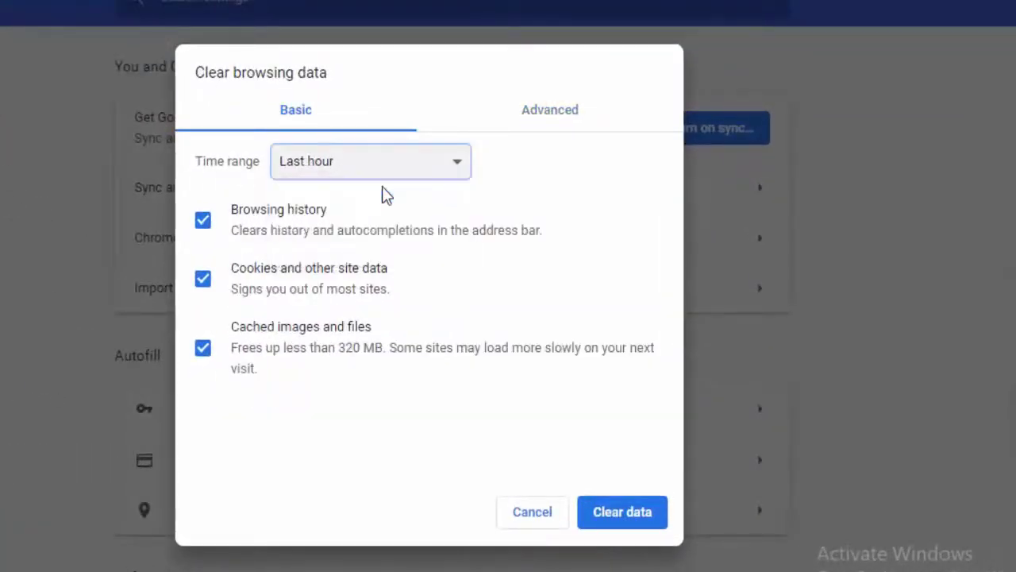
double_click(217, 225)
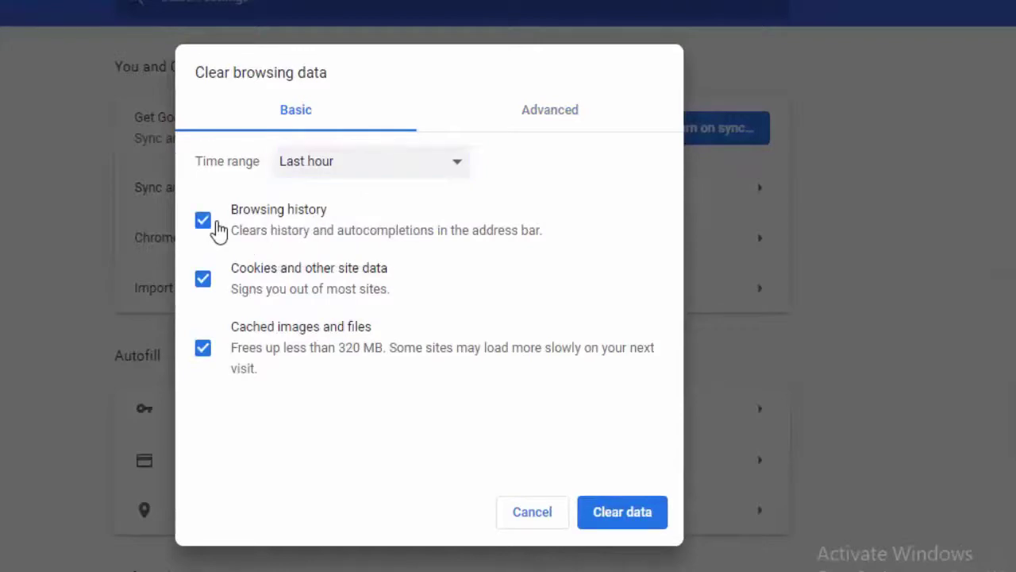
click(213, 357)
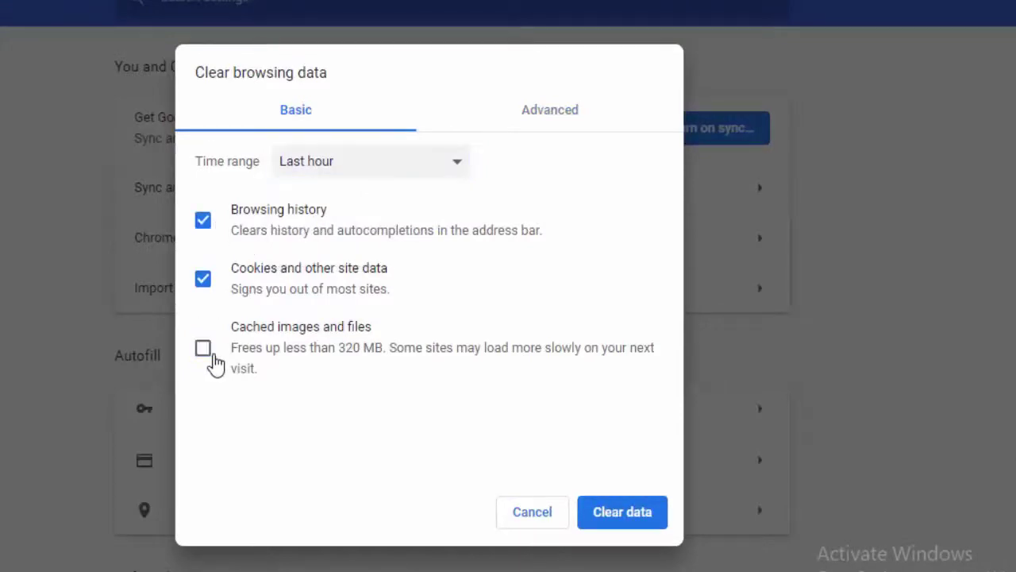
click(619, 516)
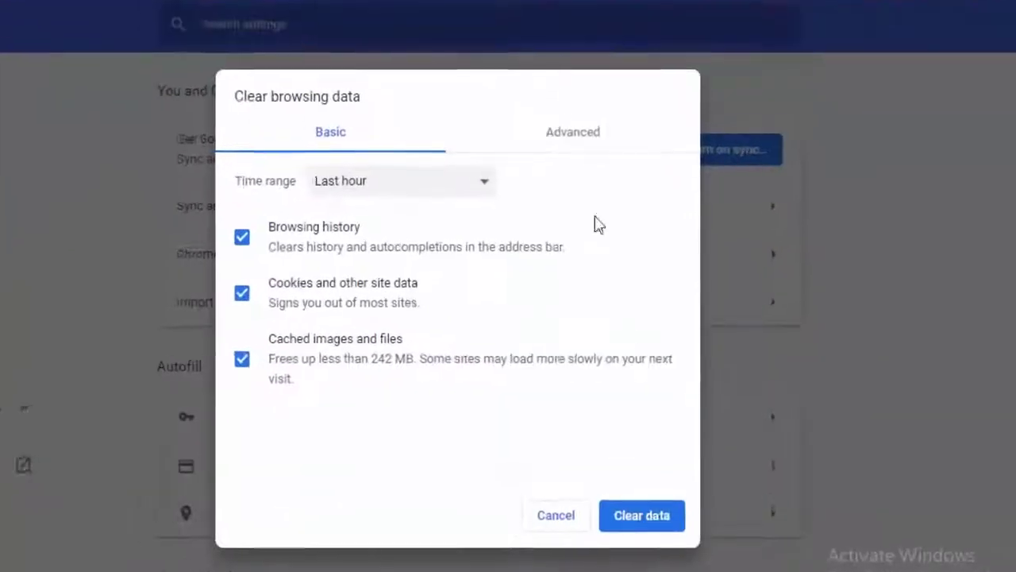
Step: Review the Advanced clearing options with Last hour, then cancel without clearing again
click(594, 168)
click(456, 181)
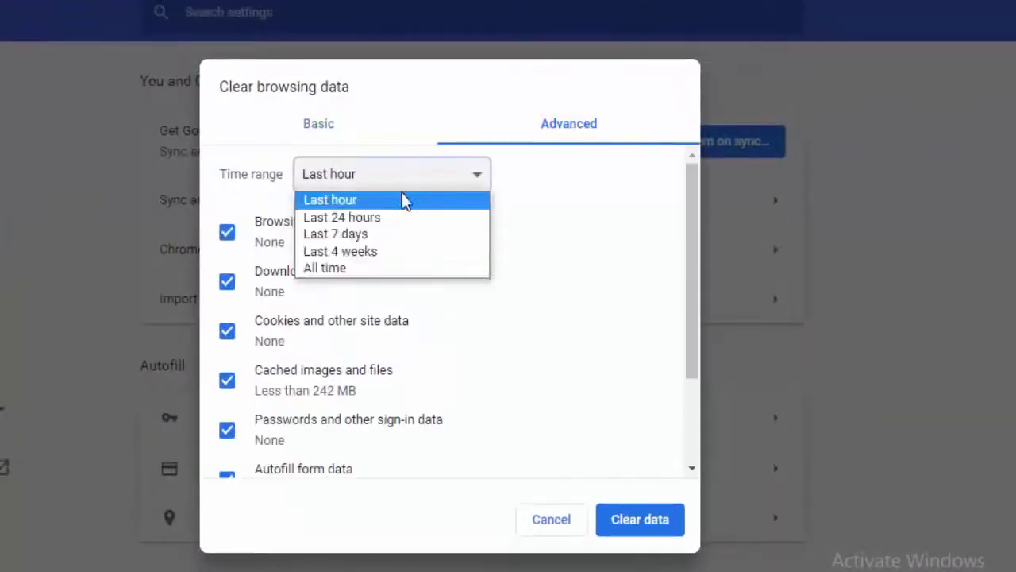
click(404, 199)
click(228, 235)
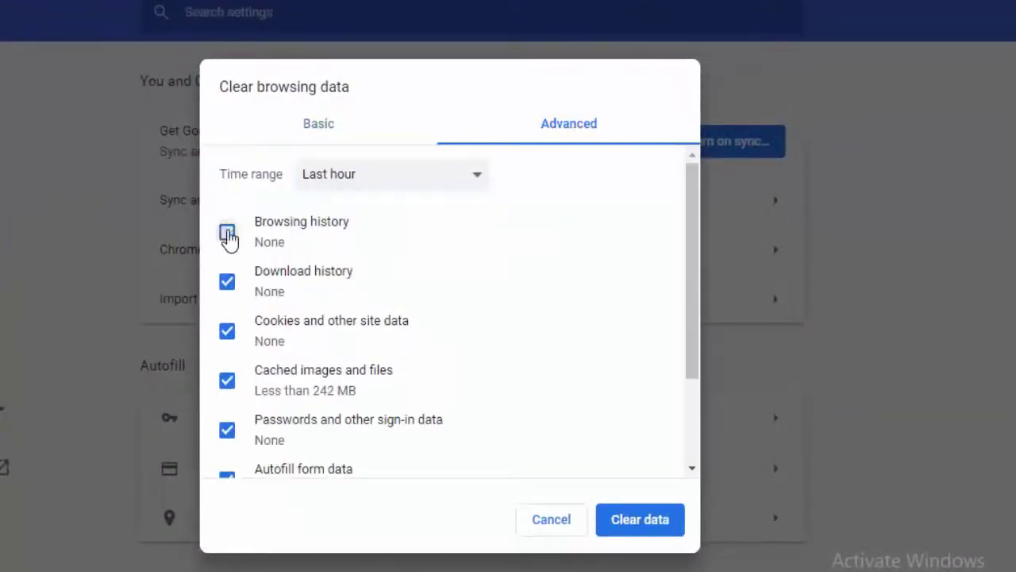
click(228, 283)
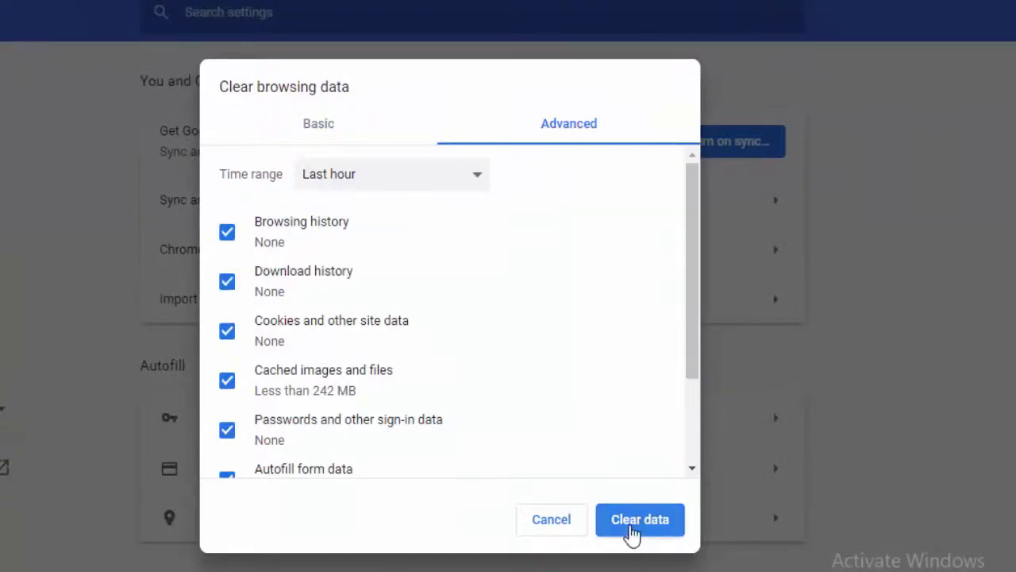
click(572, 524)
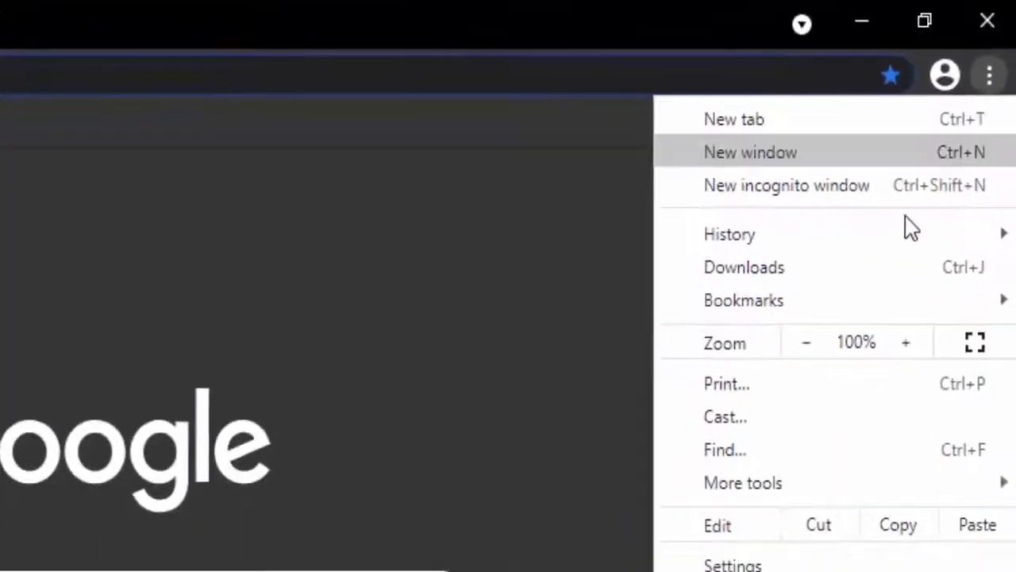
mouse_move(659, 470)
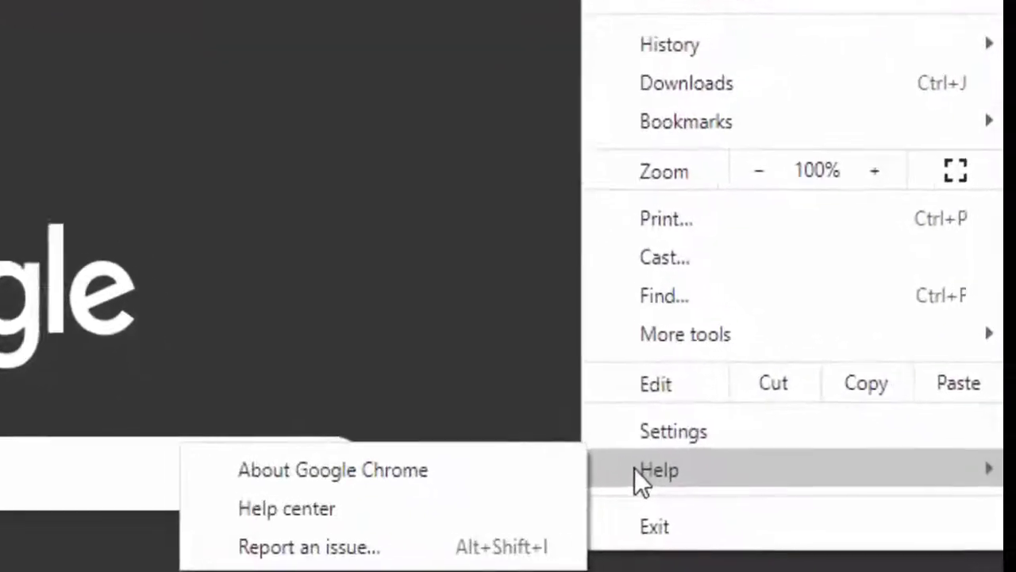
Step: Check for updates on the About Google Chrome page, then close Chrome
click(291, 468)
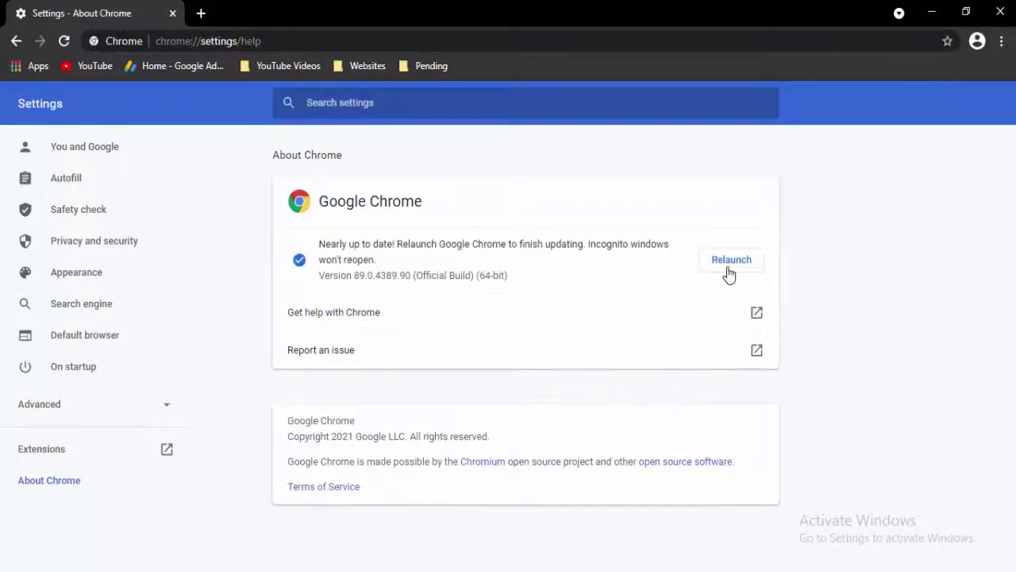
click(999, 12)
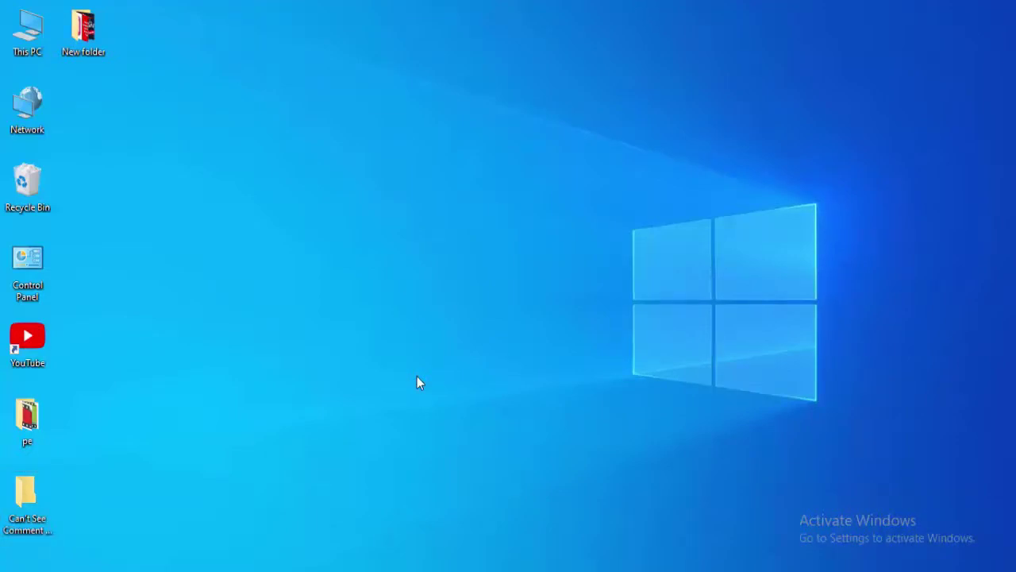
Step: Open the Properties of Local Disk (C:) from This PC in File Explorer
key(super+e)
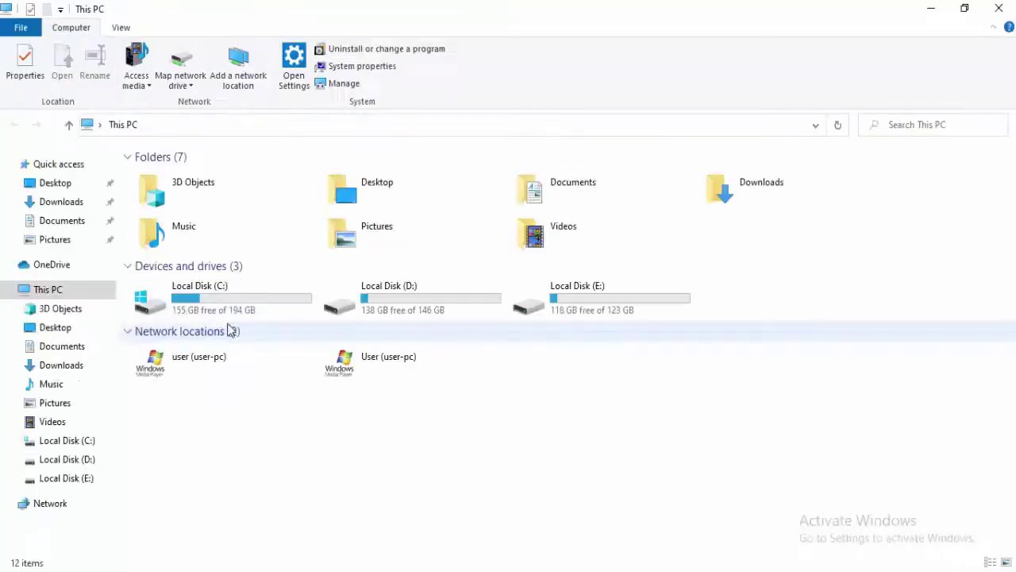
click(227, 316)
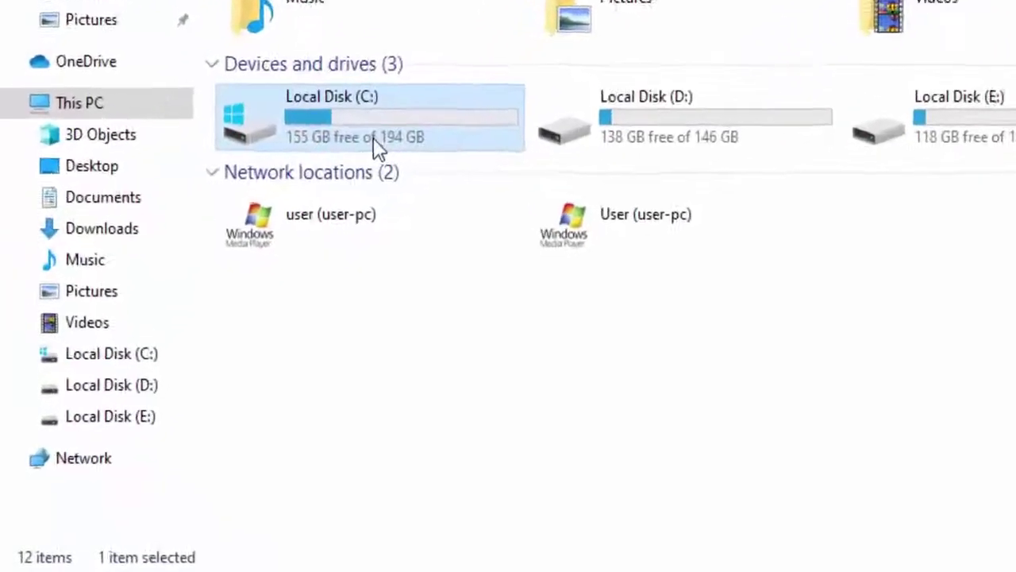
right_click(227, 316)
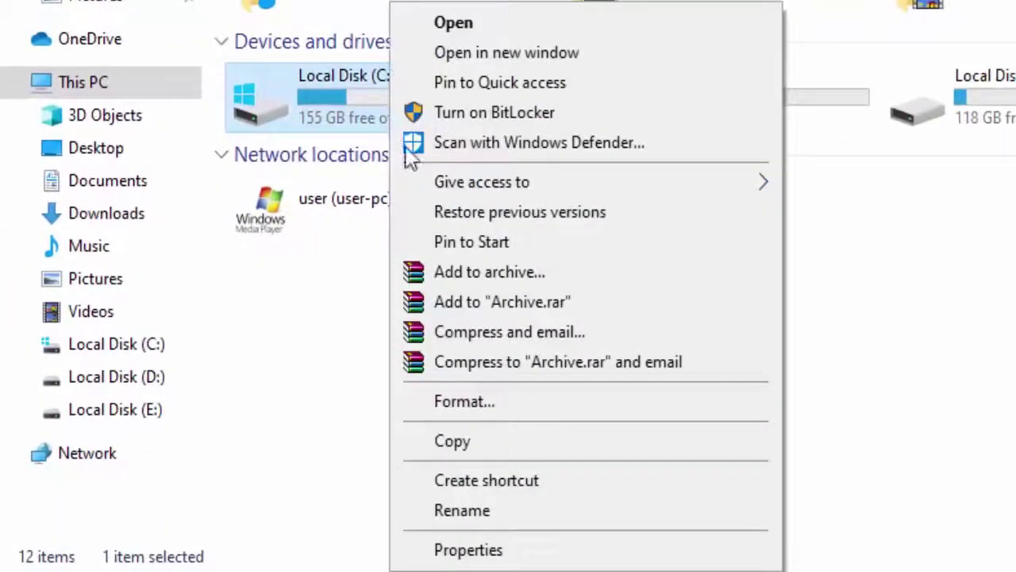
click(501, 560)
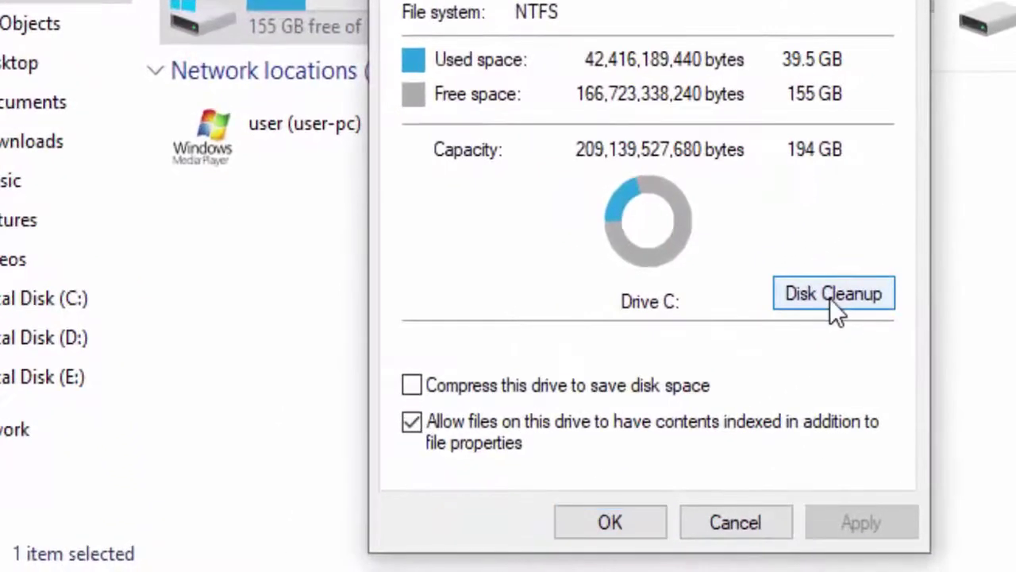
Step: Run Disk Cleanup including system files on drive C:, delete the files, and close Properties
click(830, 295)
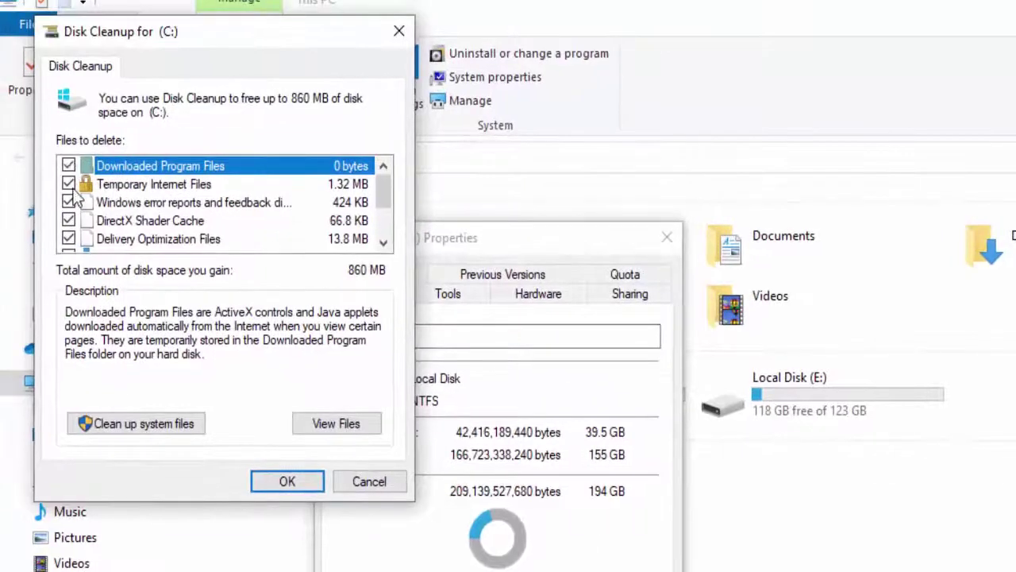
scroll(76, 198, down, 2)
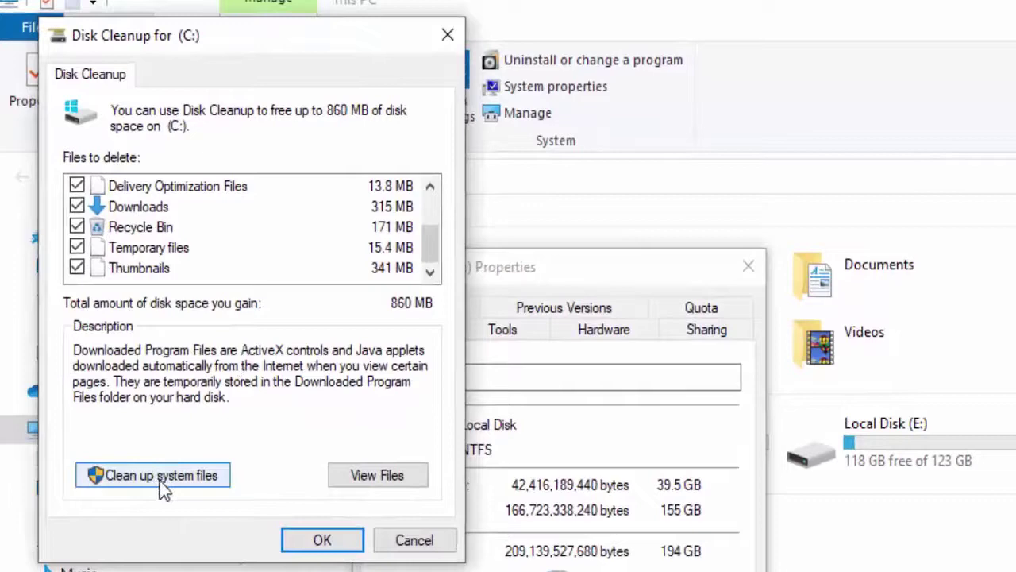
click(159, 479)
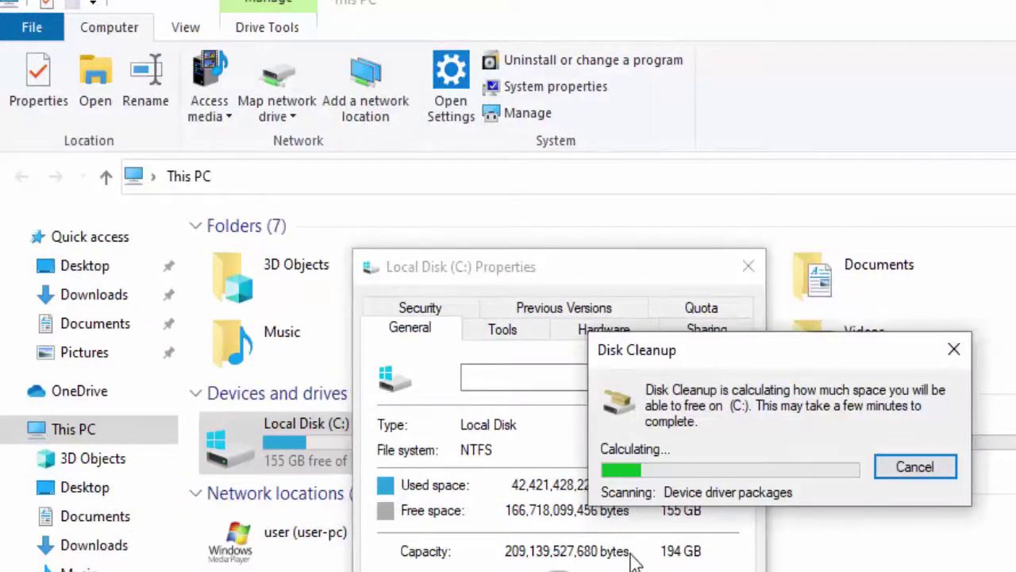
scroll(107, 238, down, 3)
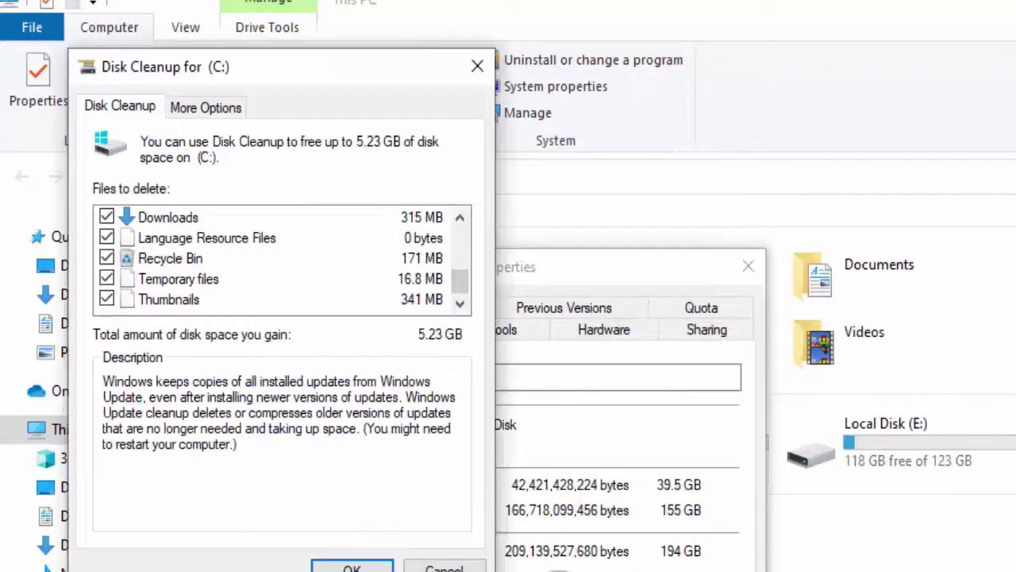
click(351, 567)
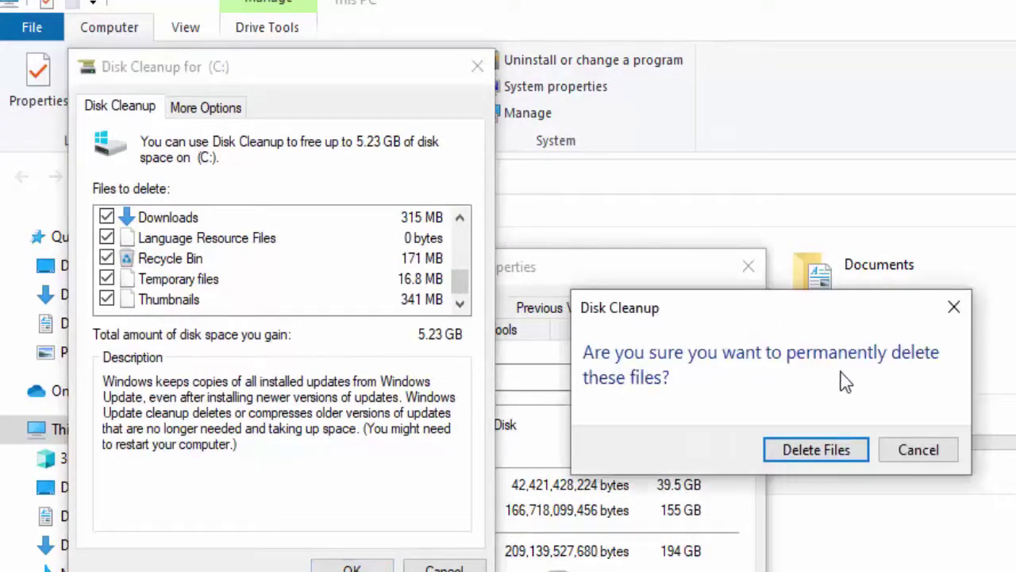
click(801, 458)
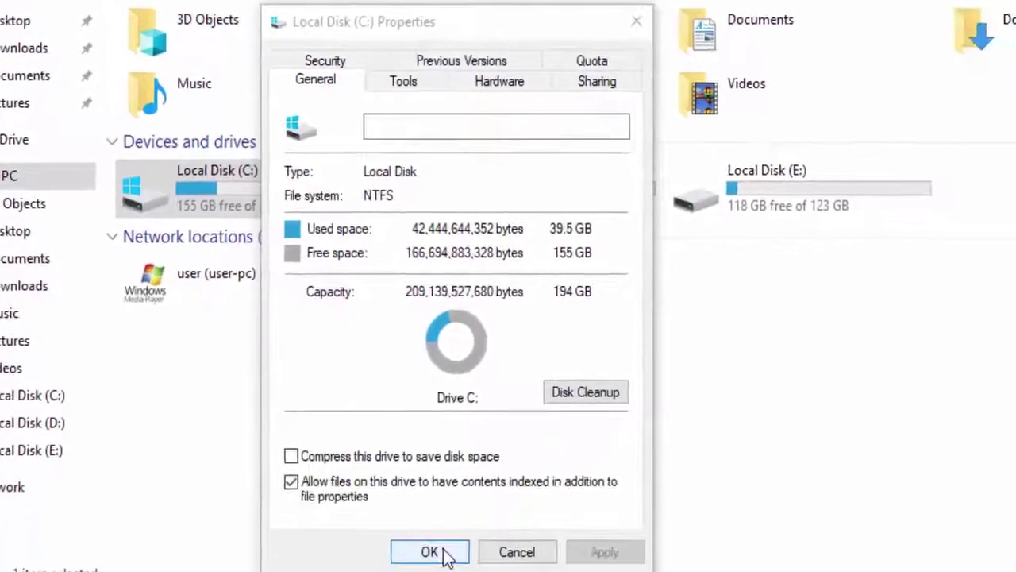
click(429, 552)
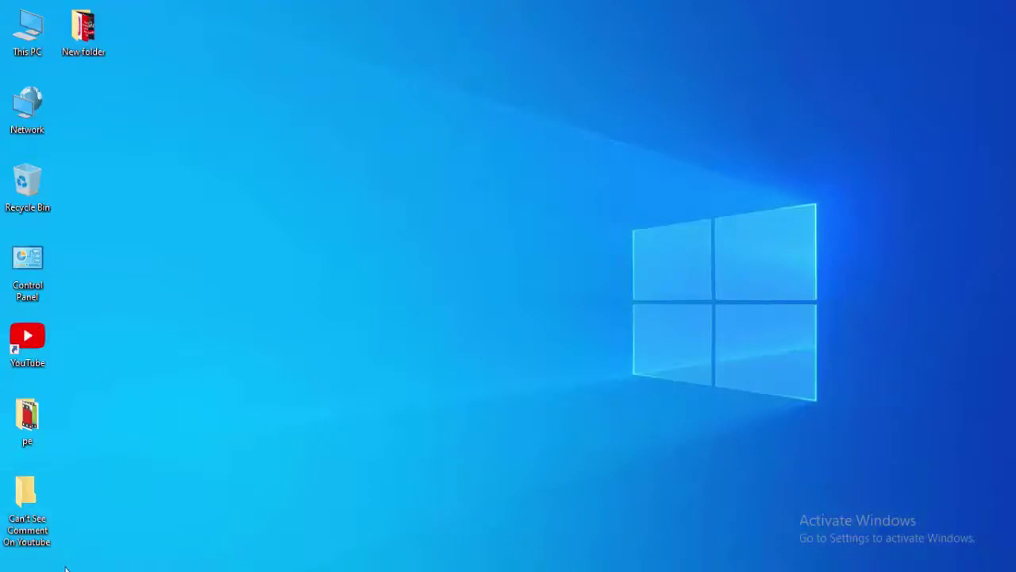
Step: Open Device Manager and run an automatic driver search for the ST500VT000-1DK142 disk drive
key(super)
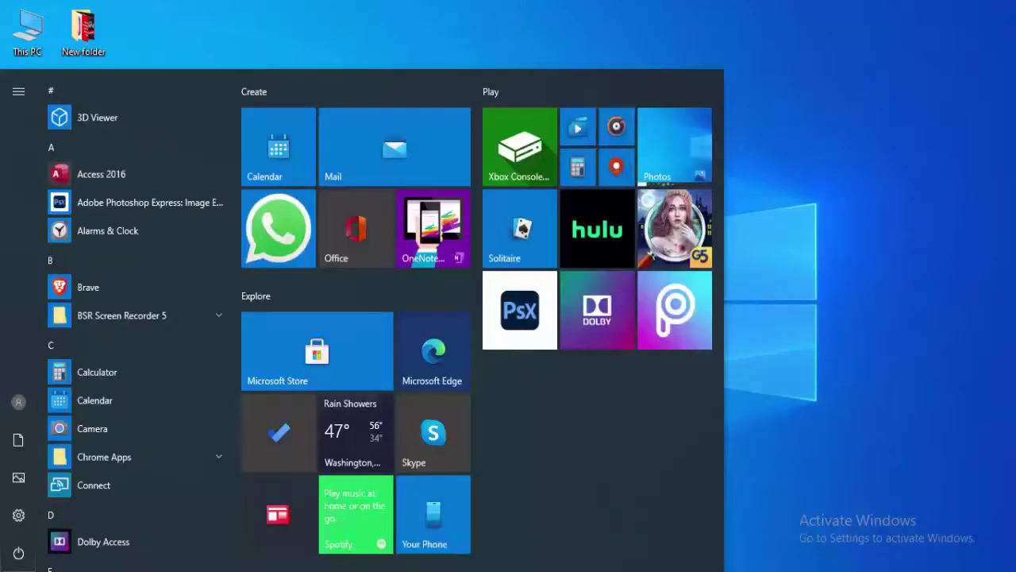
text(de)
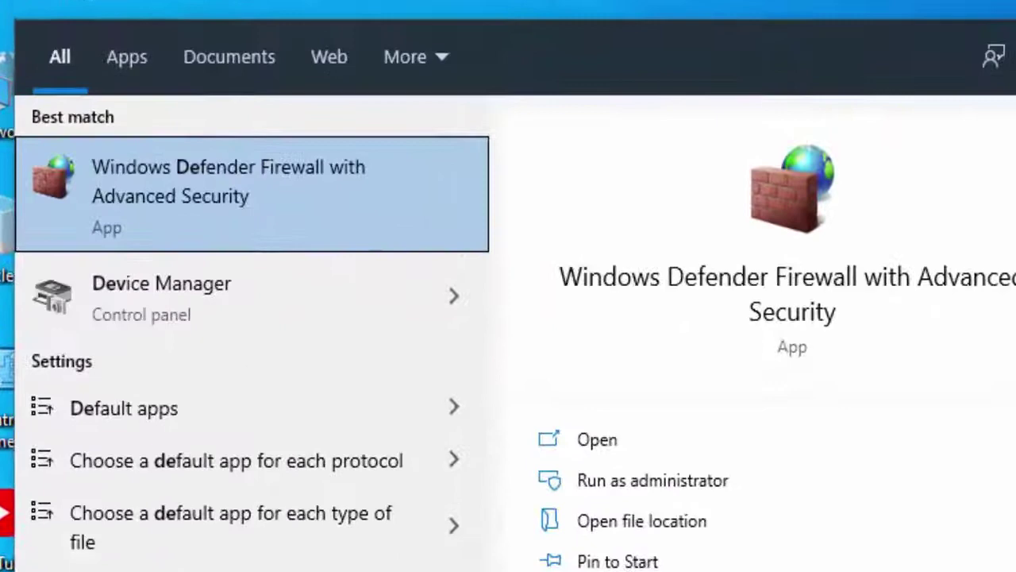
text(vice ma)
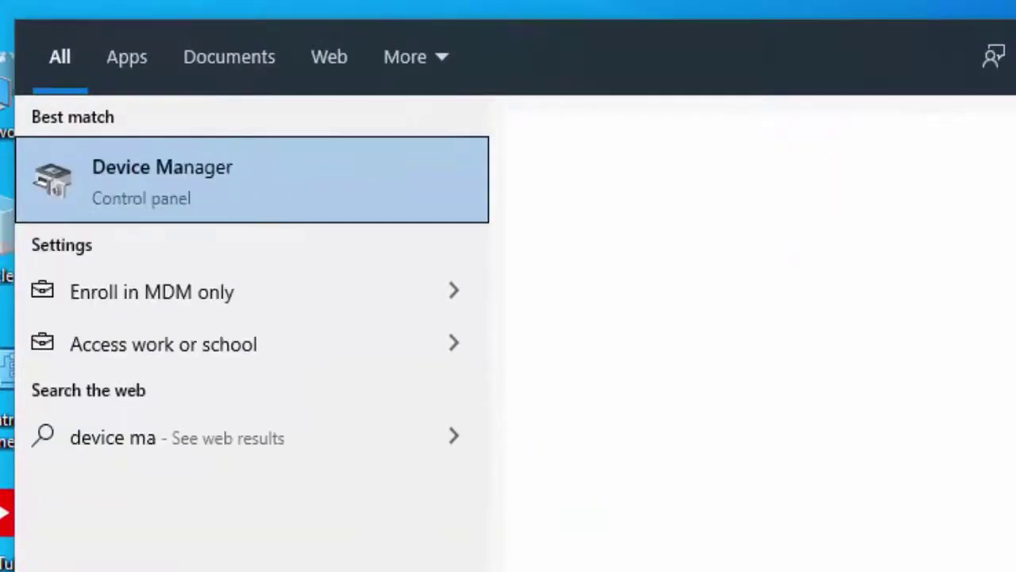
text(na)
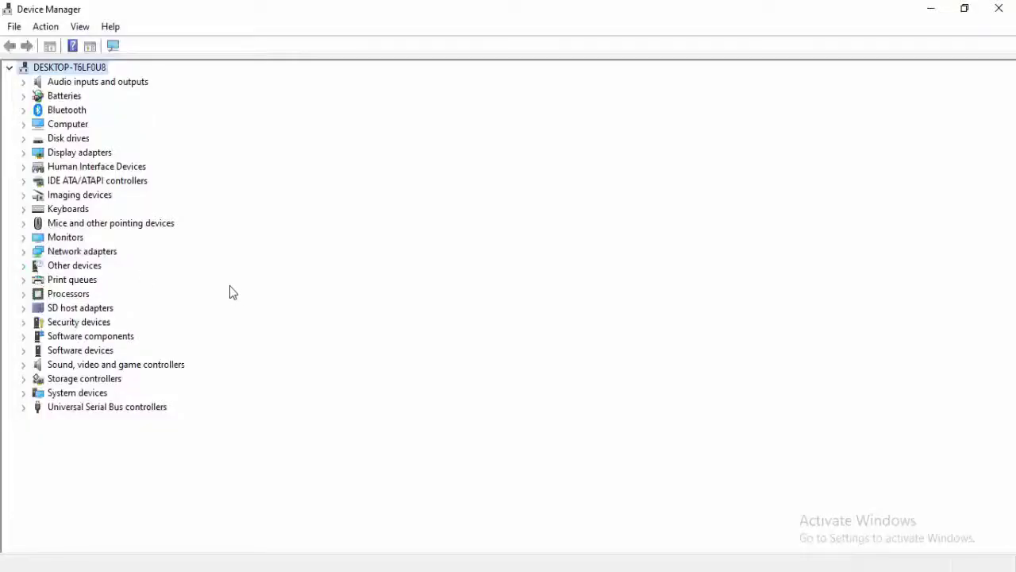
click(23, 138)
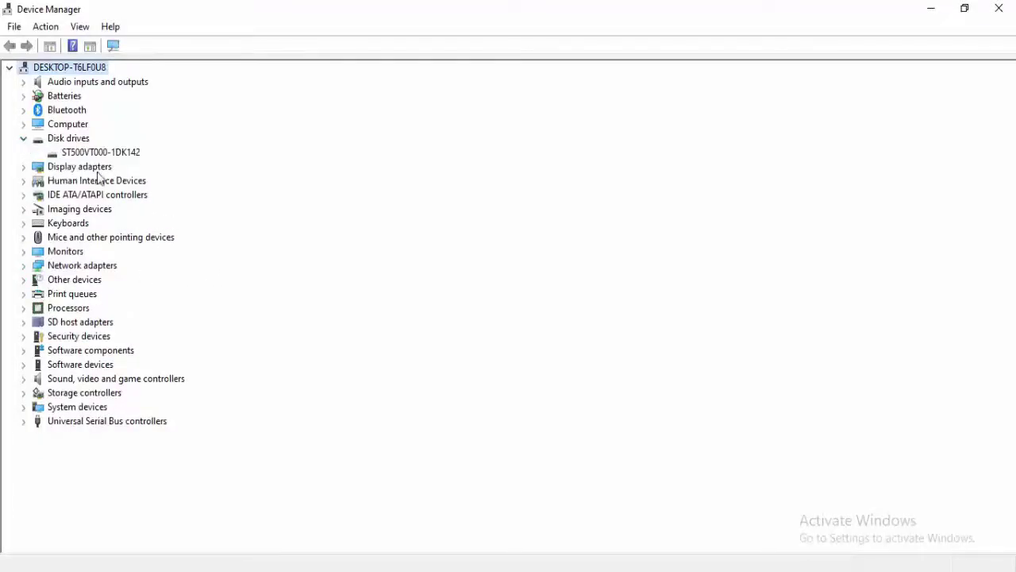
right_click(89, 153)
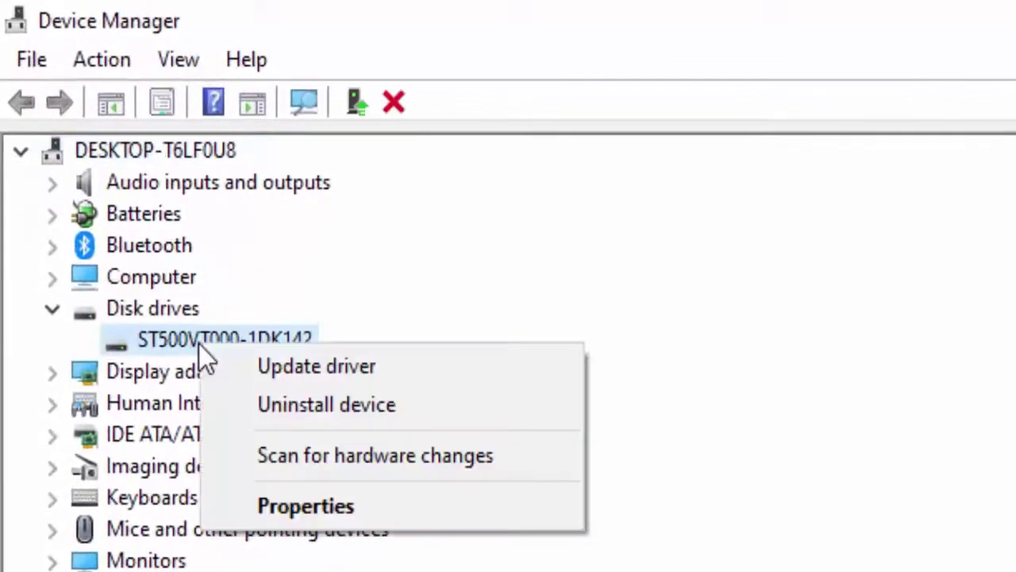
click(278, 370)
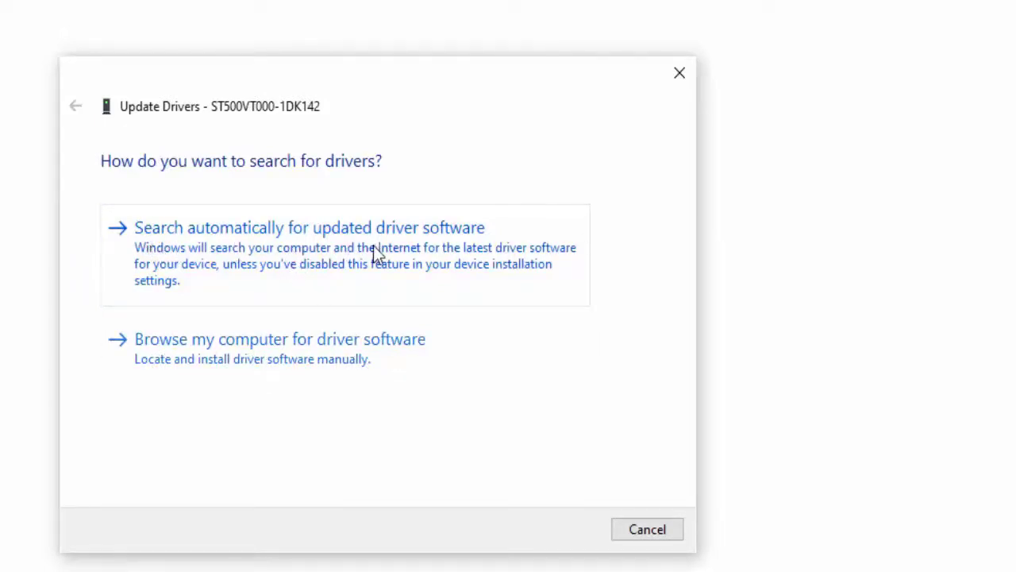
click(315, 263)
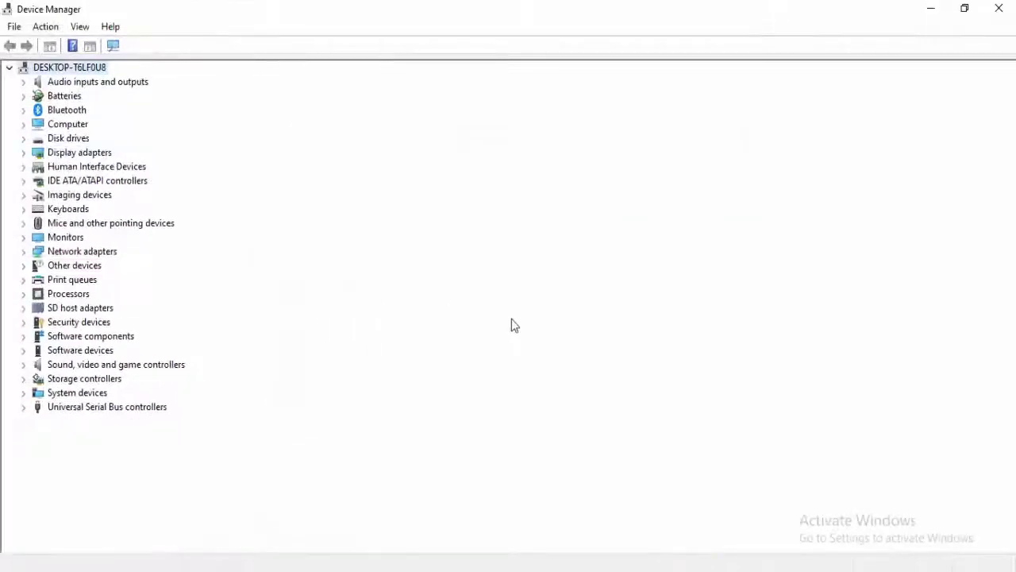
Step: Install the Intel(R) HD Graphics 4000 driver picked from the compatible drivers on this computer
click(23, 152)
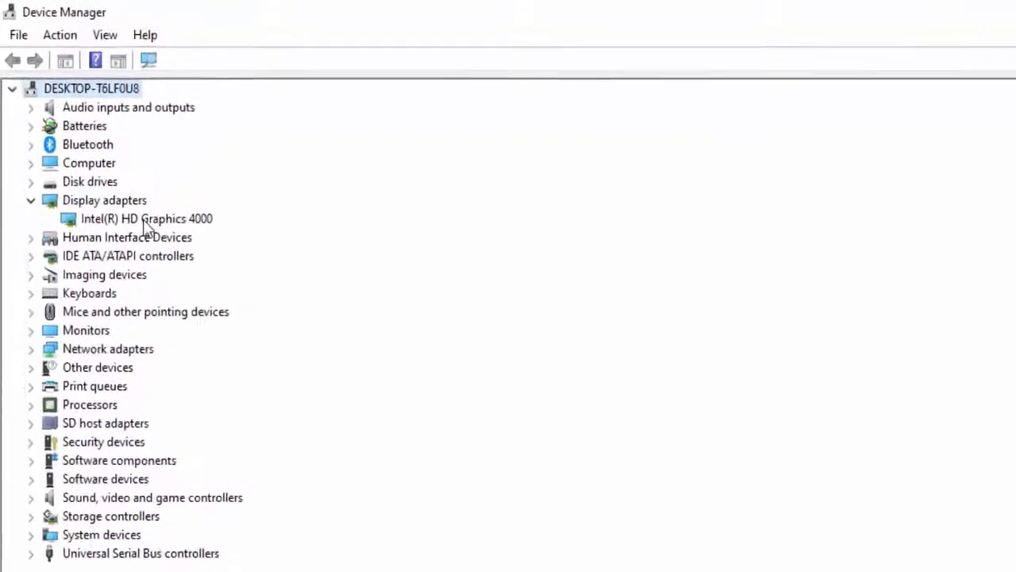
right_click(112, 168)
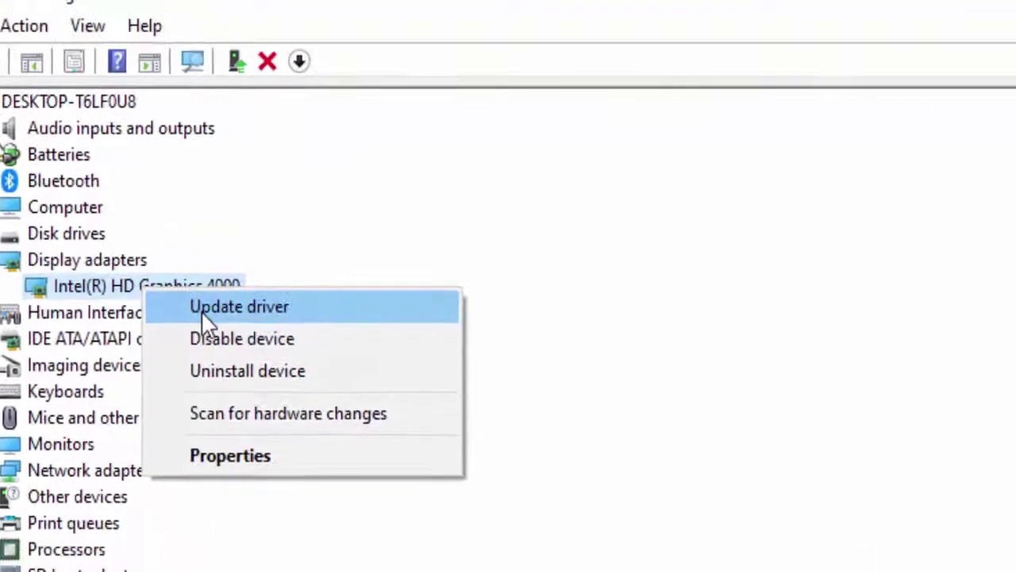
click(274, 351)
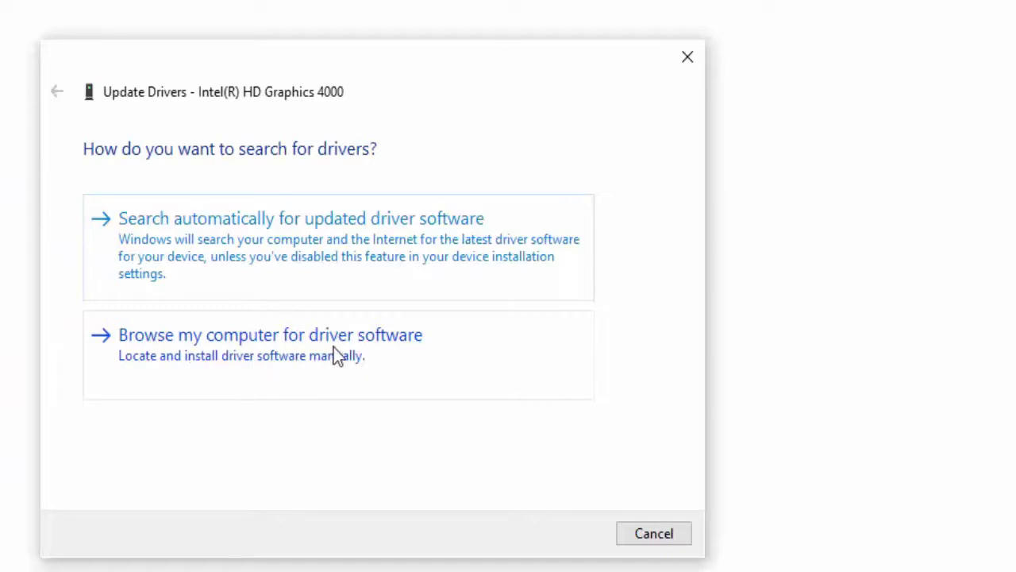
click(307, 369)
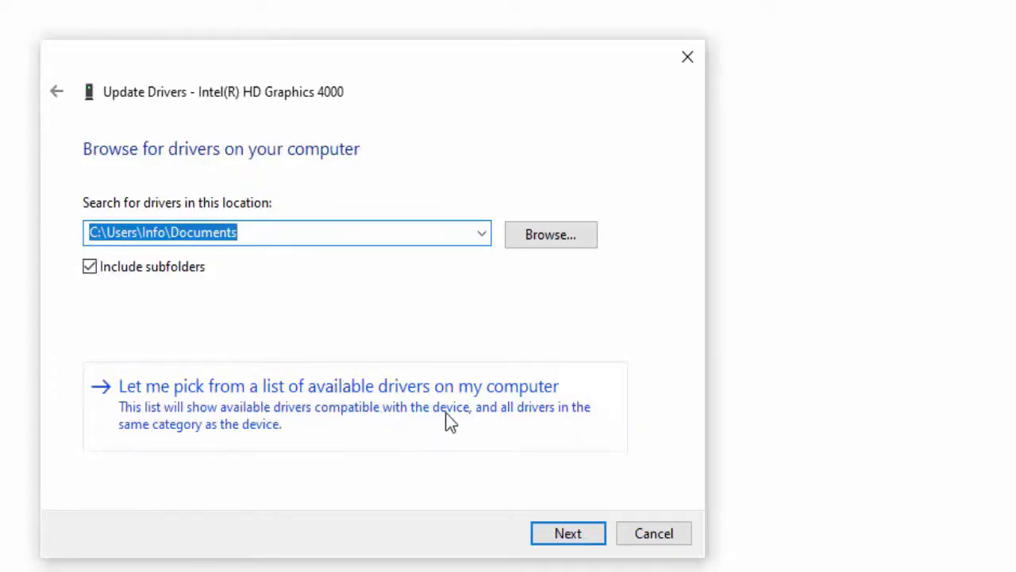
click(425, 411)
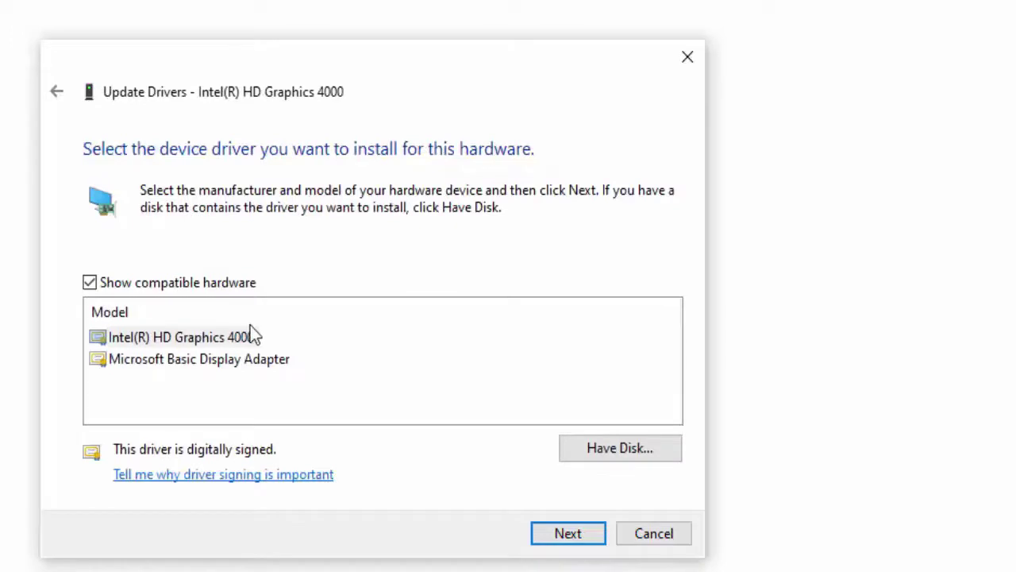
click(251, 337)
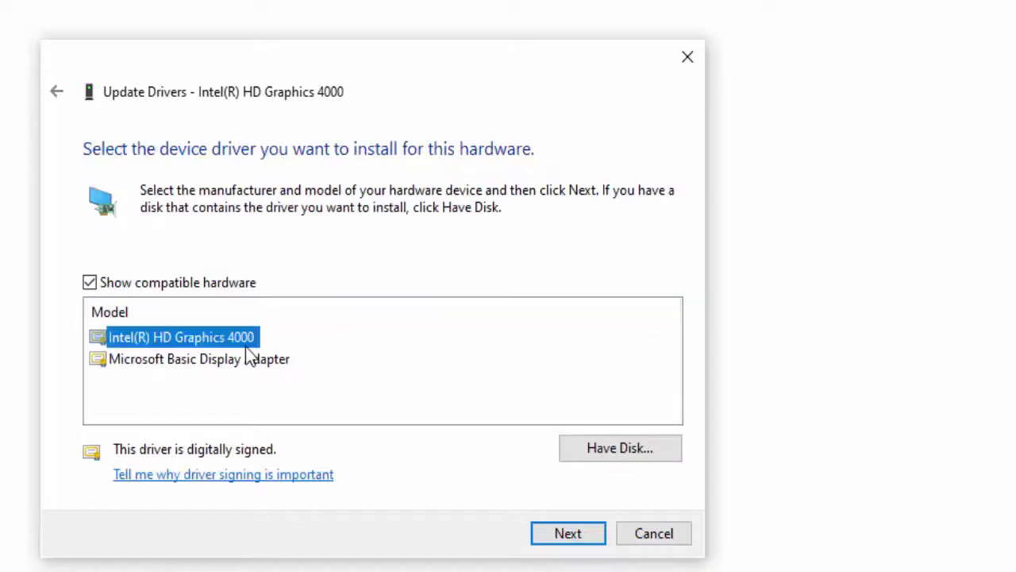
click(248, 358)
key(Up)
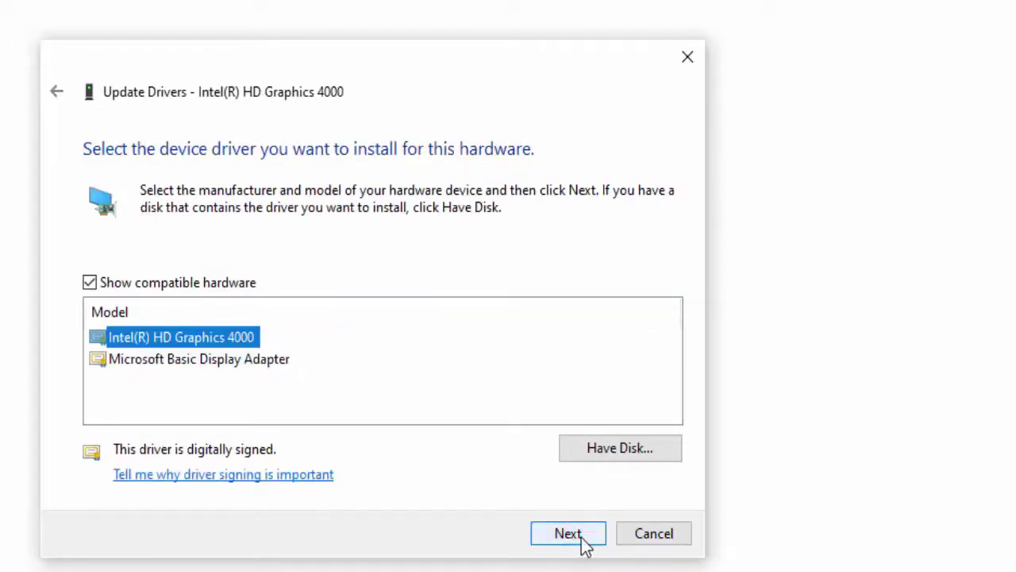
click(999, 7)
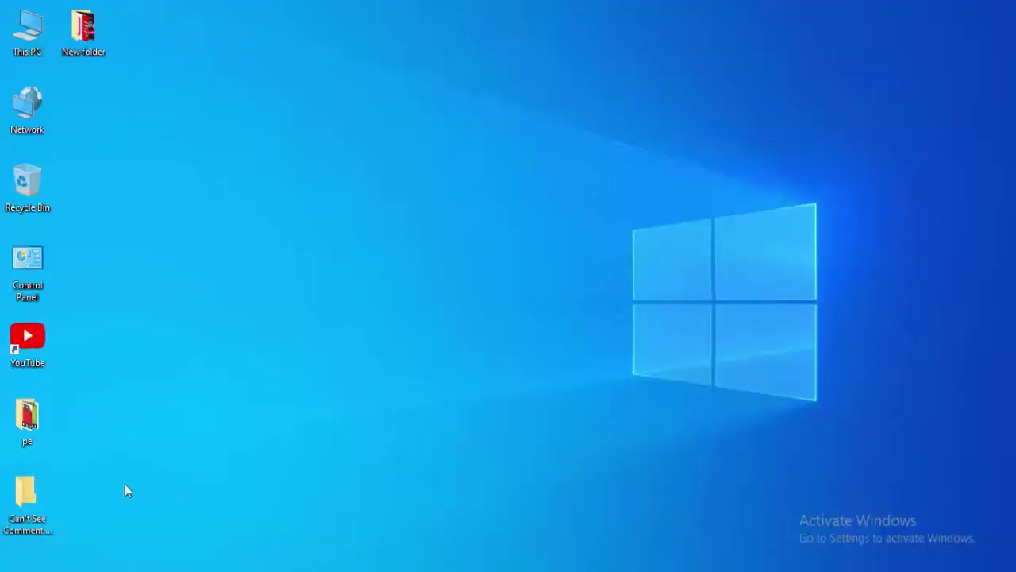
Step: Launch Google Chrome from the Start menu search
key(super)
text(chrome)
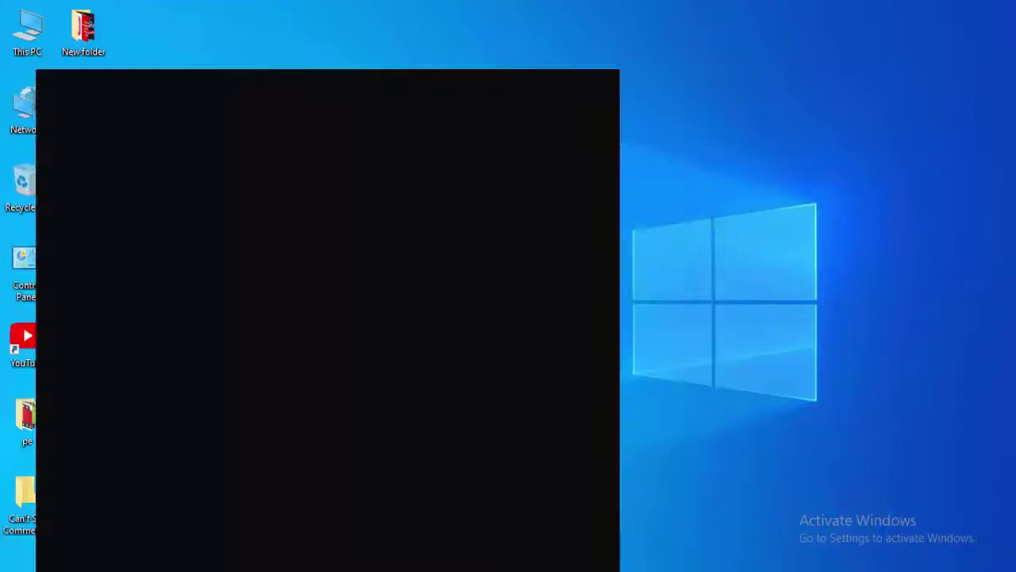
click(107, 165)
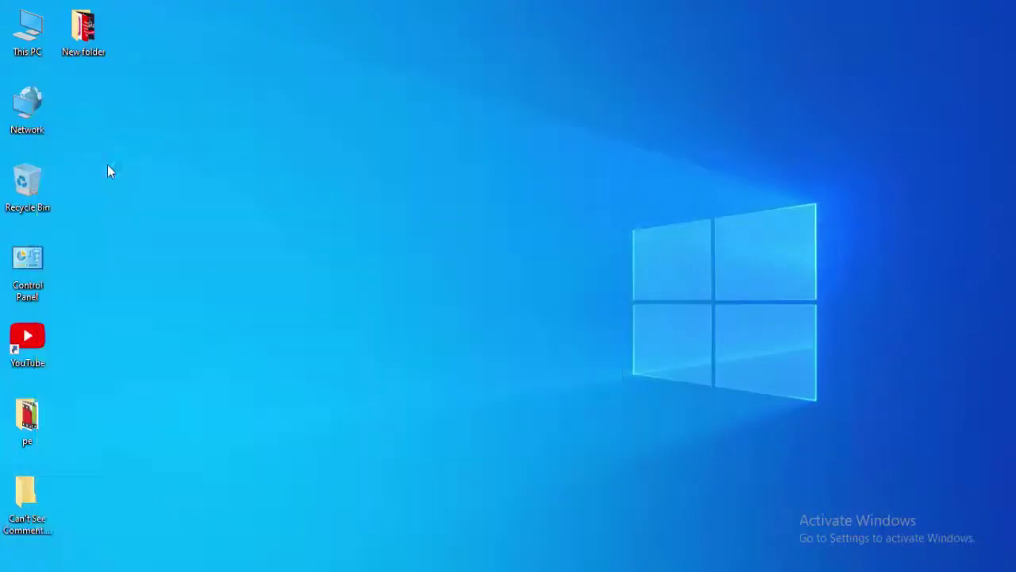
Step: Search Google for 'download windows 10'
click(478, 333)
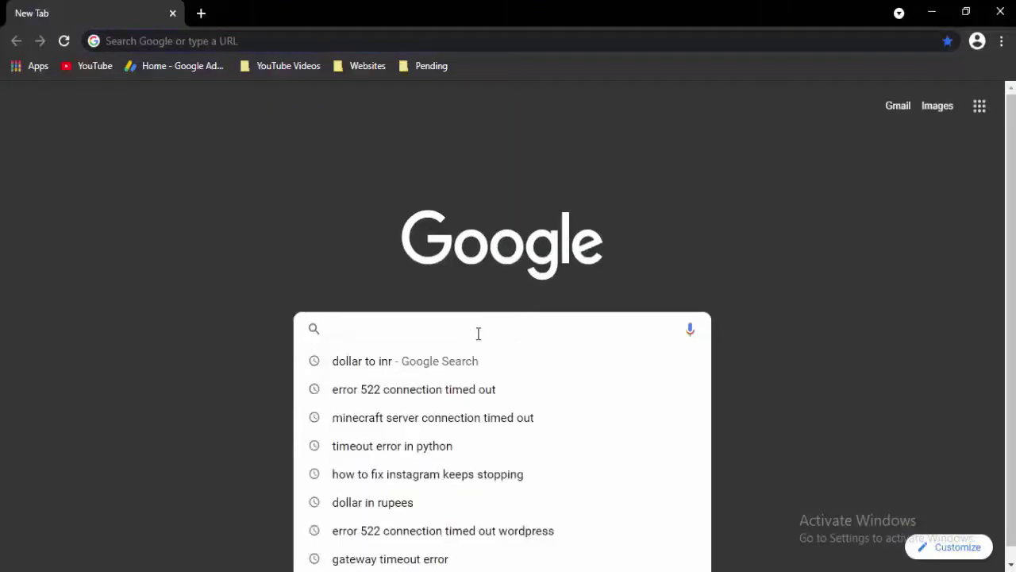
text(download )
text(win)
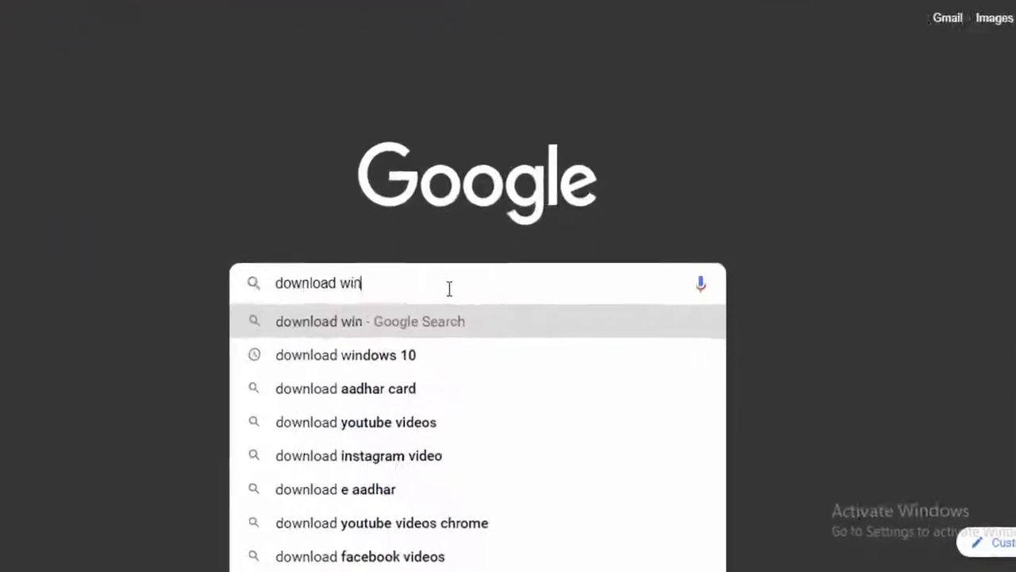
text(dows 10)
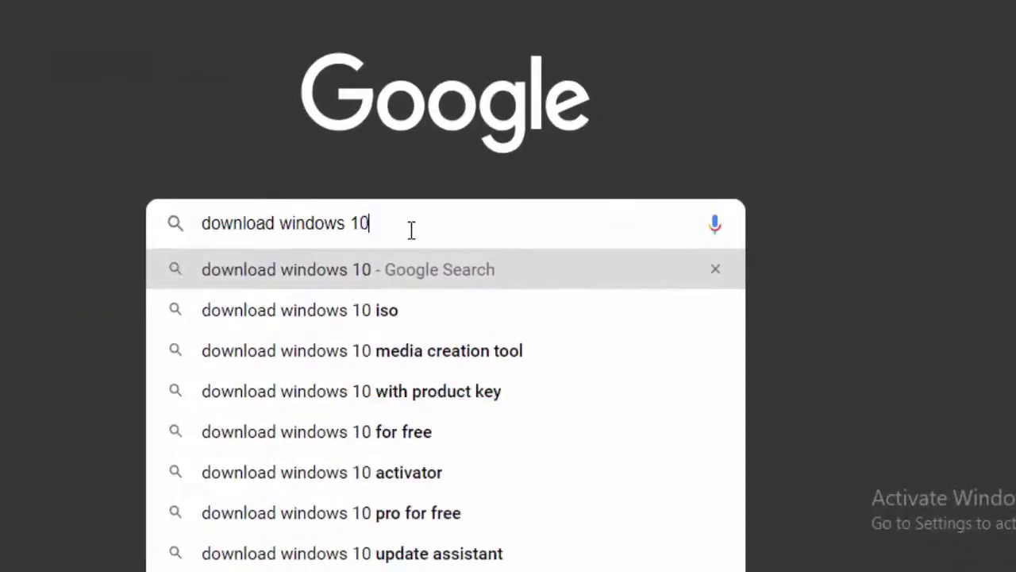
key(Return)
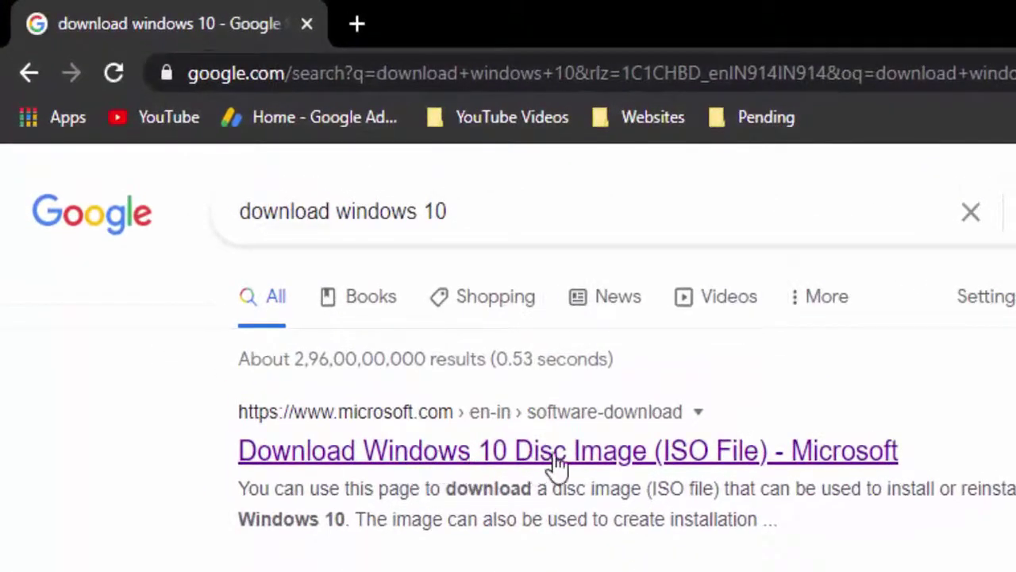
Step: Download the Windows 10 Update Assistant from Microsoft, run it, and pass its compatibility check
click(556, 459)
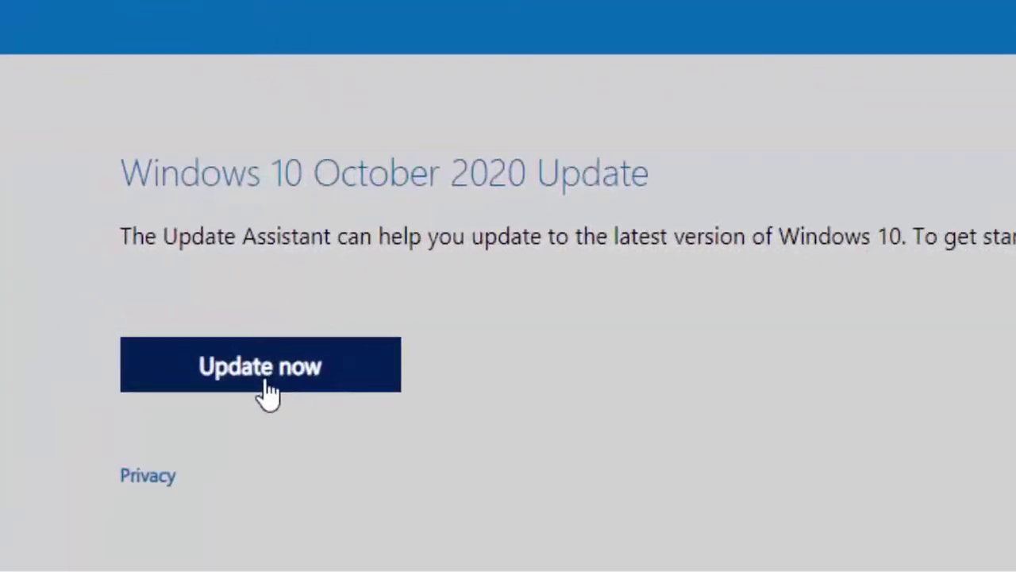
click(267, 384)
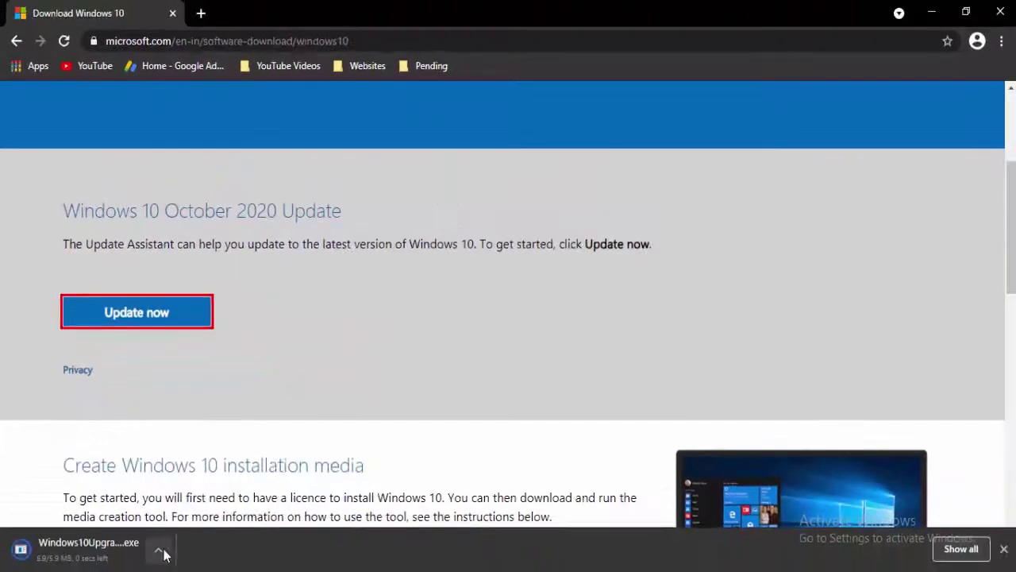
click(200, 545)
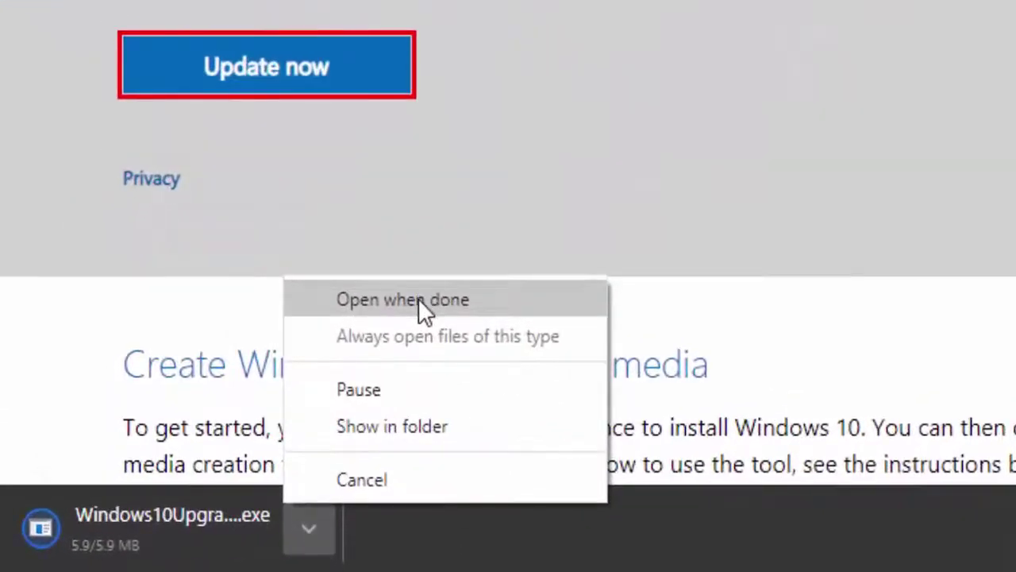
click(418, 299)
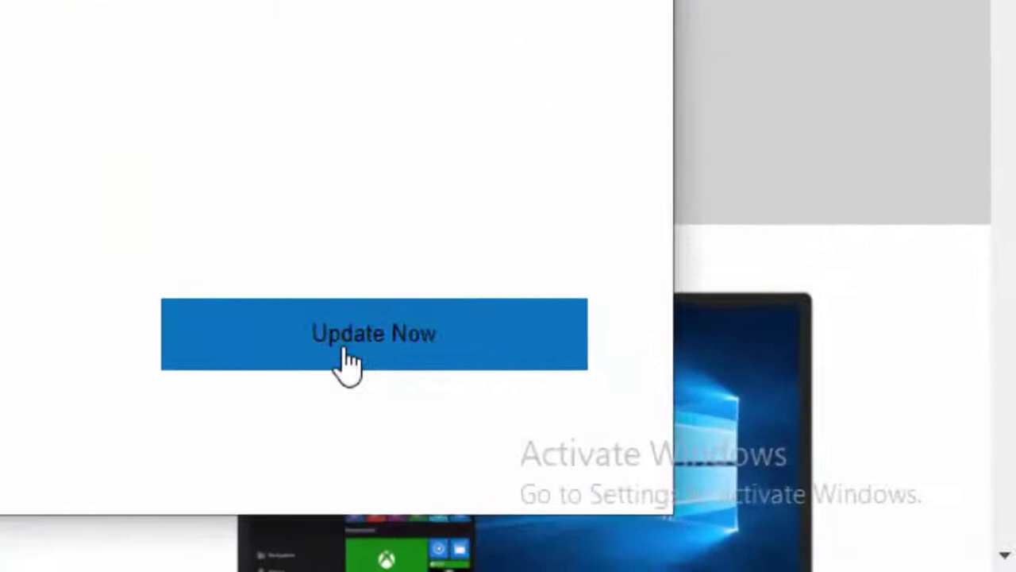
click(347, 363)
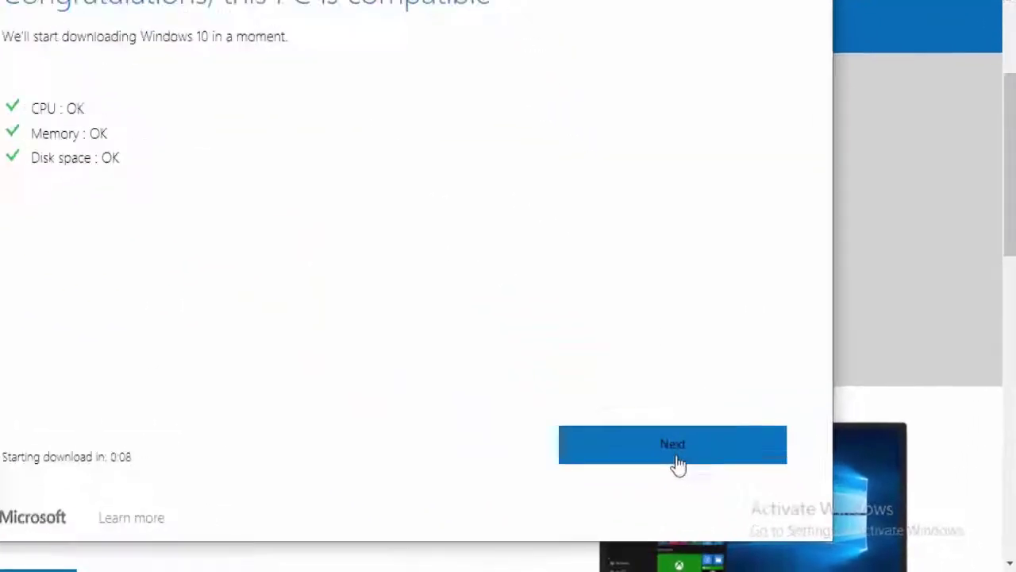
click(677, 463)
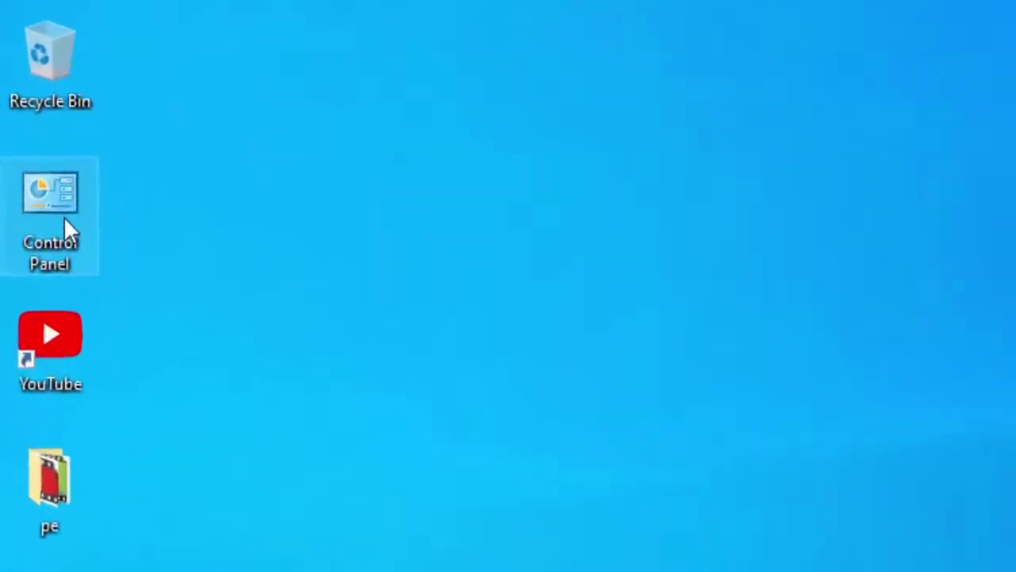
Step: Reach the adapter list via Network and Internet and the Network and Sharing Center
double_click(73, 202)
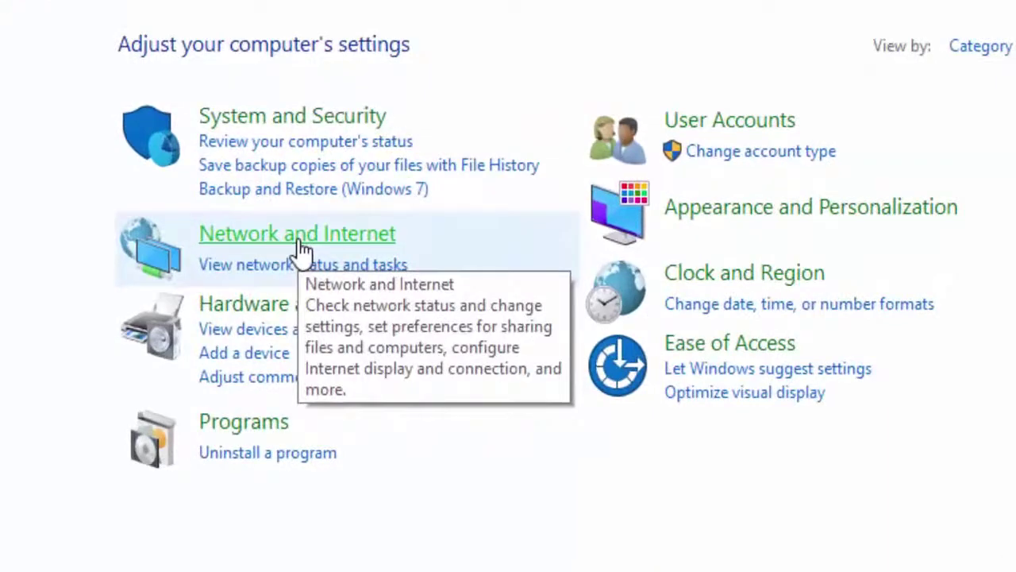
click(307, 236)
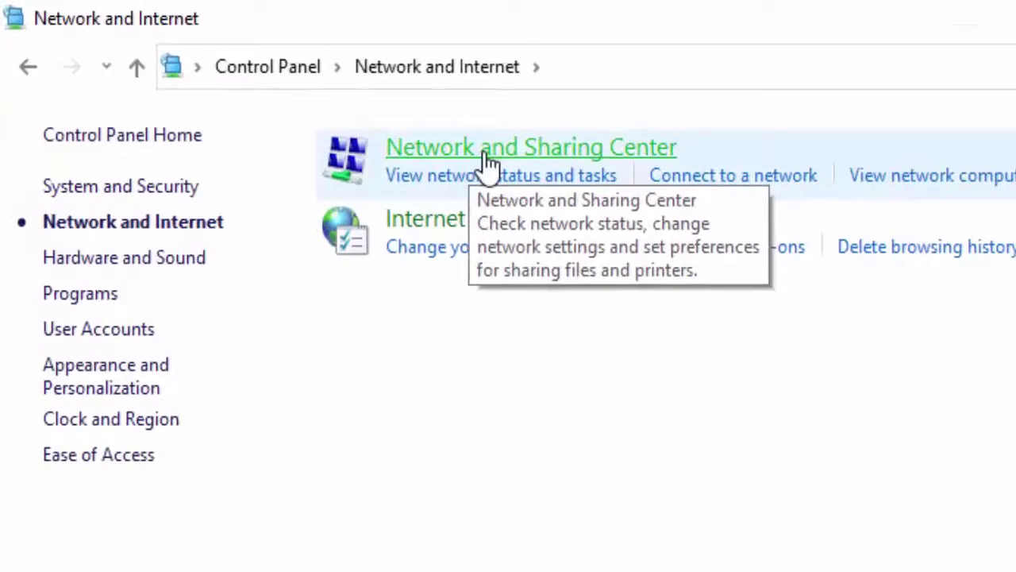
click(486, 162)
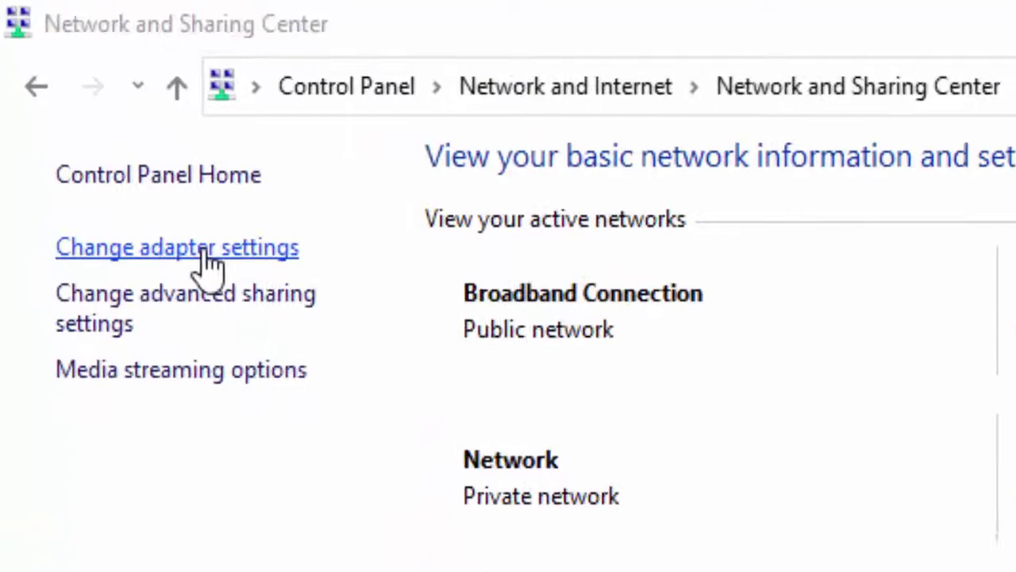
click(202, 251)
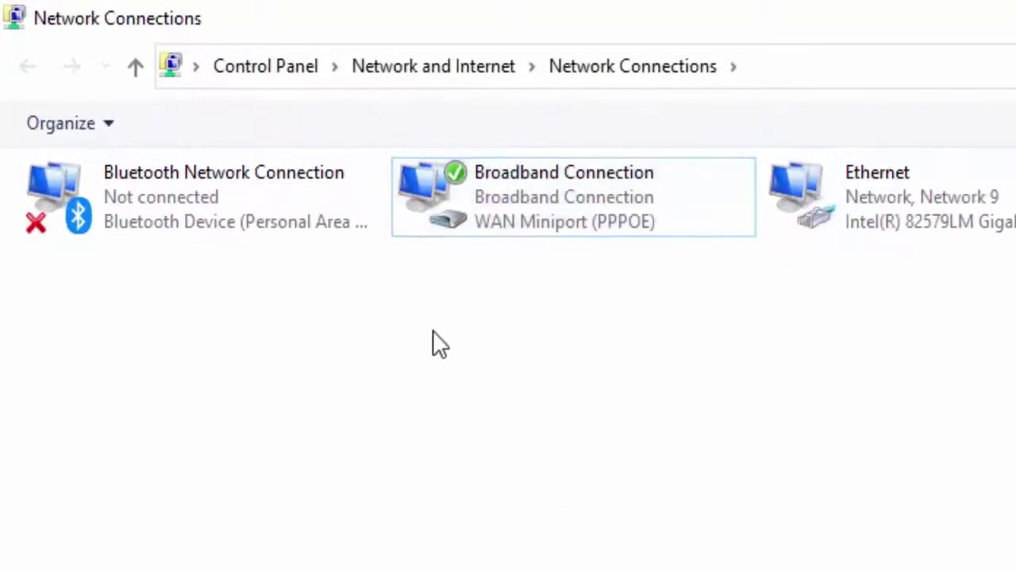
Step: Open the Broadband Connection's Internet Protocol Version 4 (TCP/IPv4) properties
right_click(505, 200)
click(619, 508)
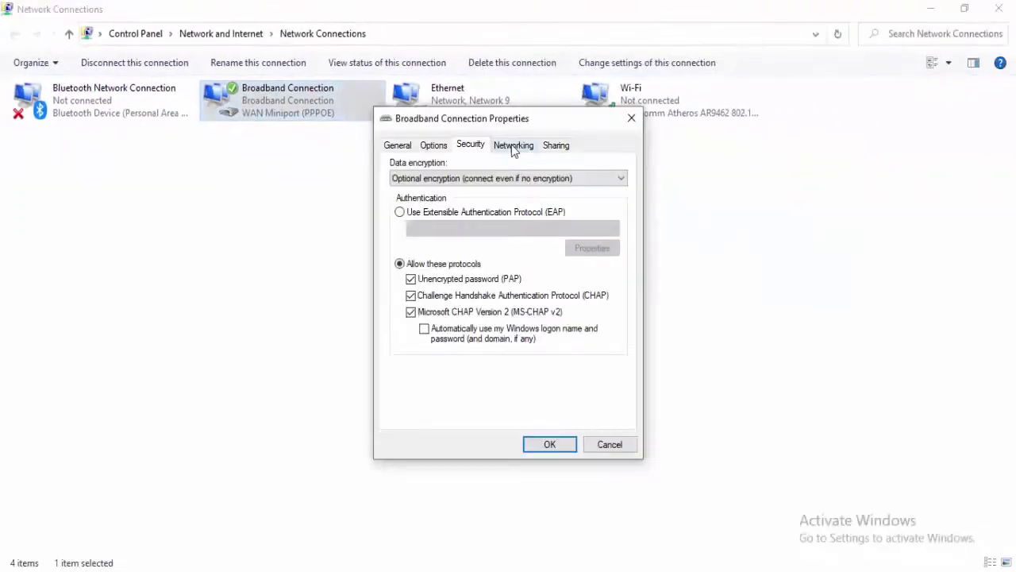
click(513, 146)
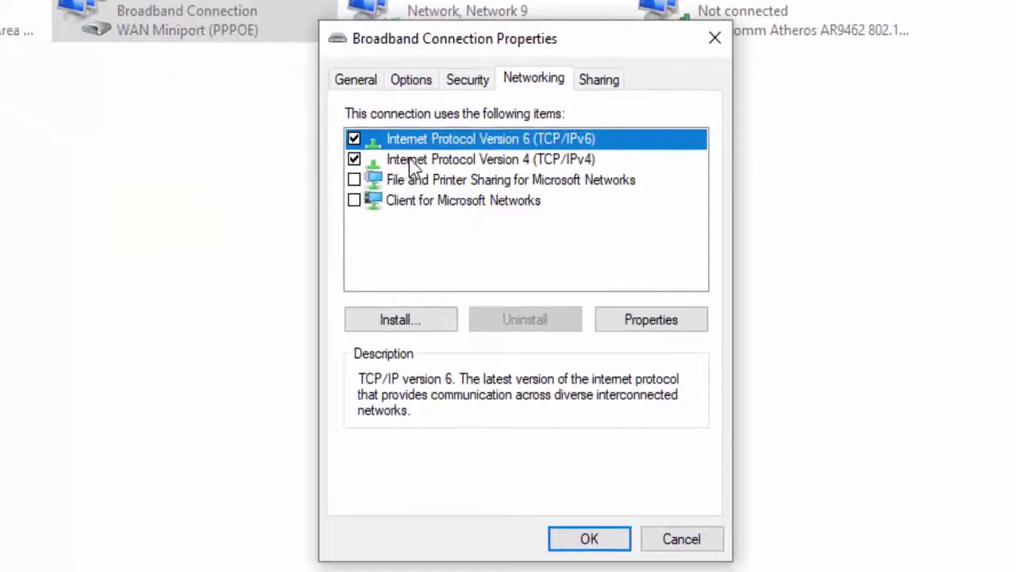
click(412, 163)
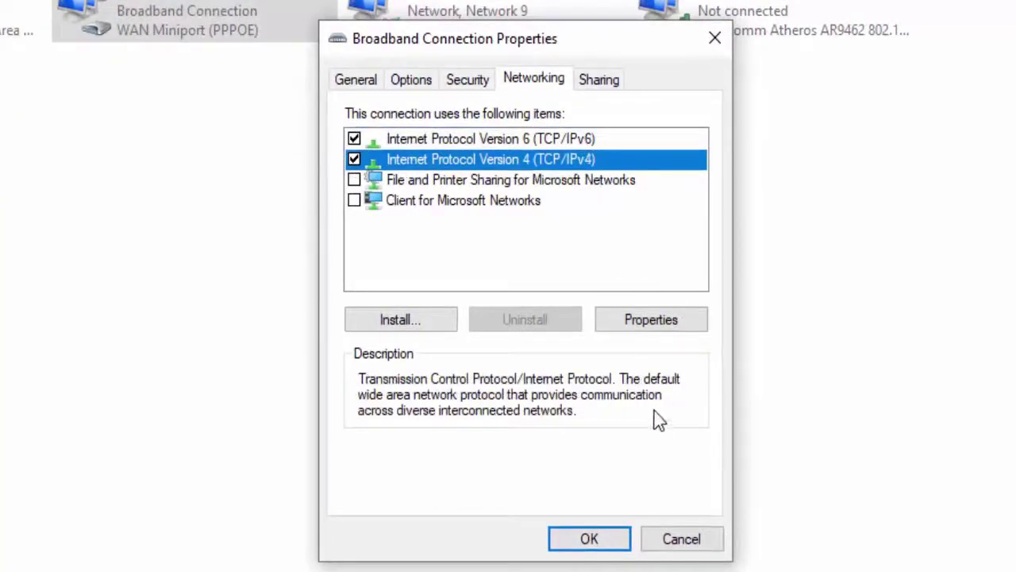
click(659, 326)
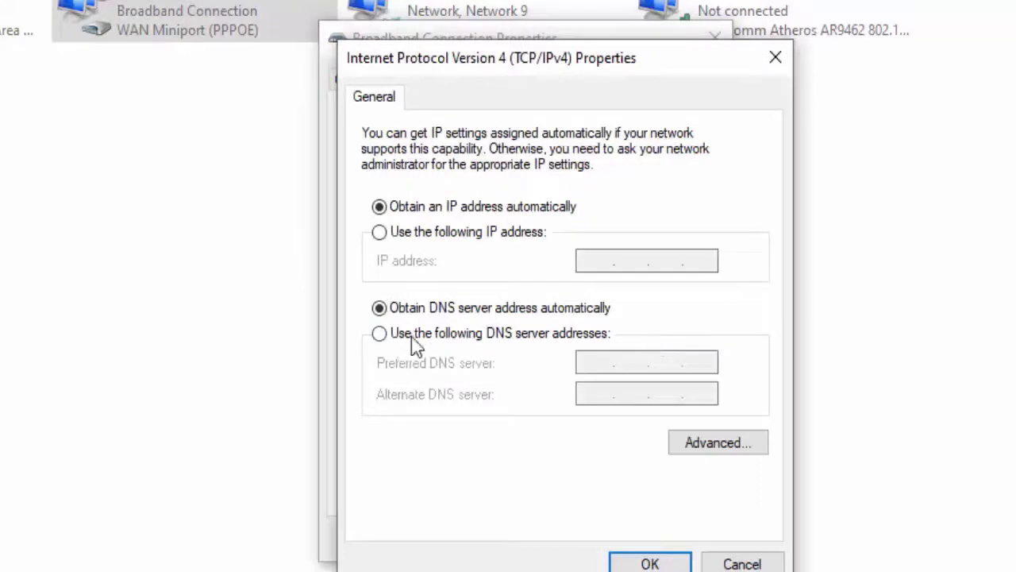
Step: Enter manual DNS servers: 8.8.8.8 preferred and 8.8.4.4 alternate
click(502, 342)
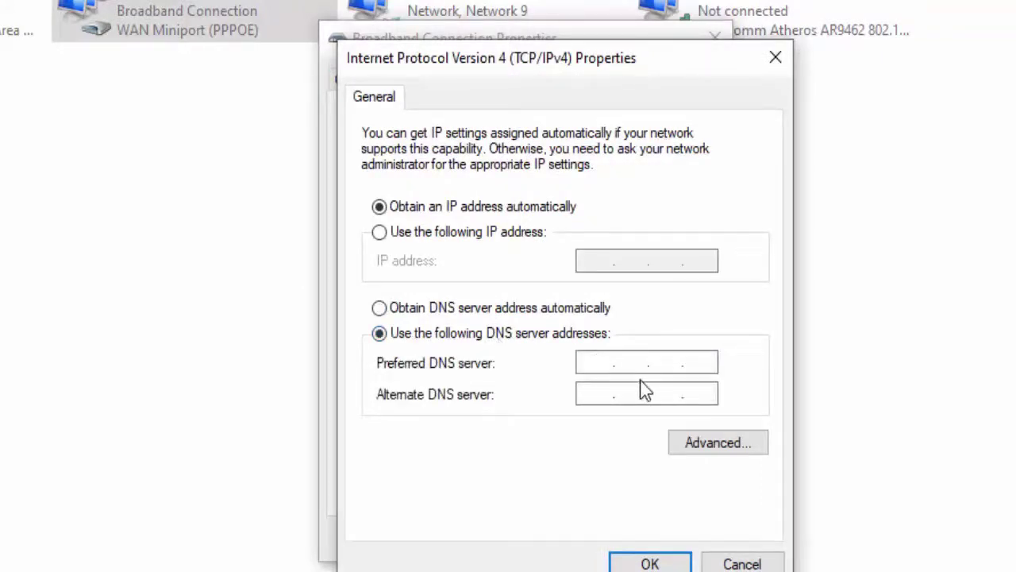
text(8.8.8)
text(.8)
click(596, 397)
text(8.8.)
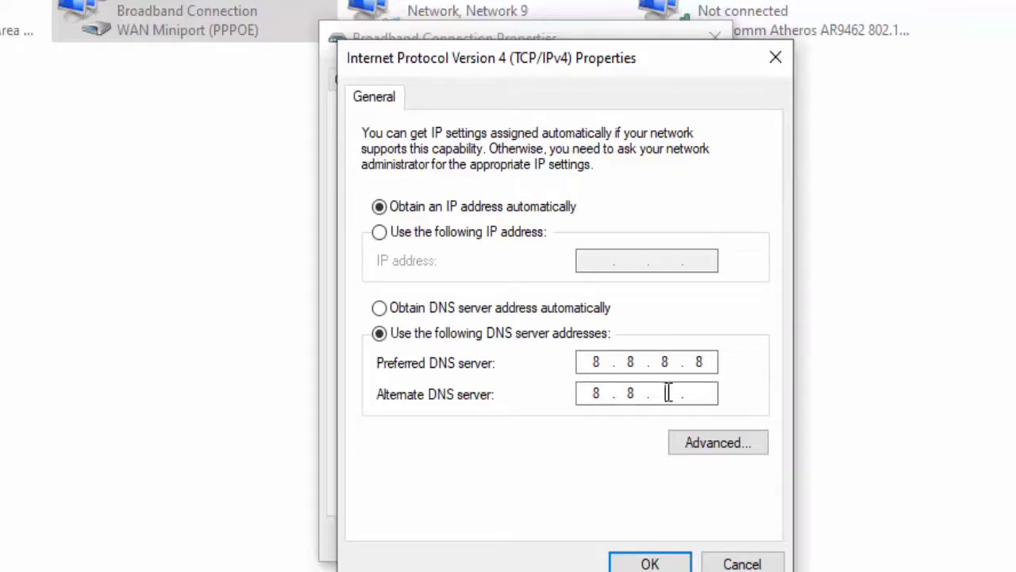
text(4.4)
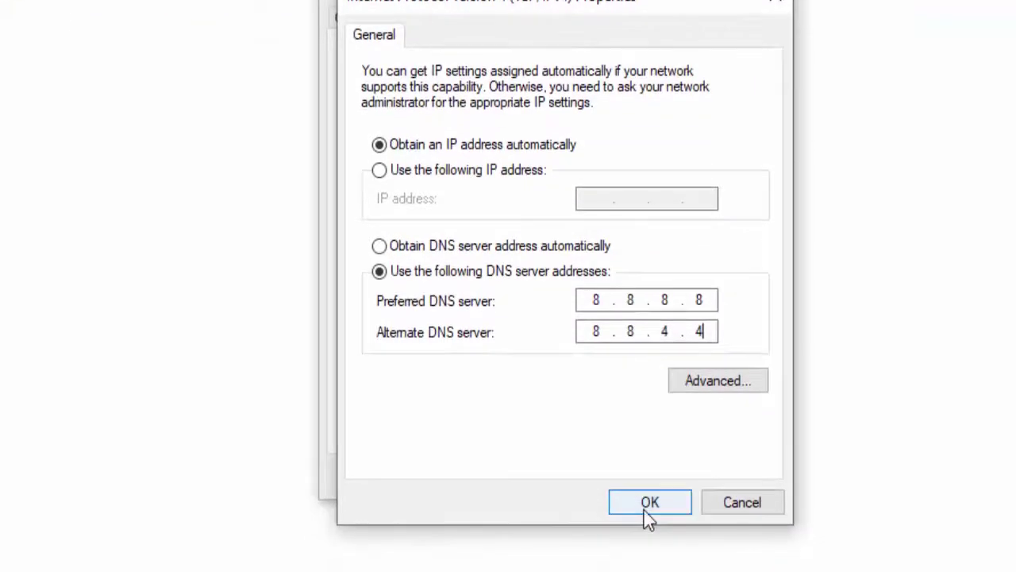
Step: Confirm the 8.8.8.8/8.8.4.4 DNS change and close Network Connections and Network and Sharing Center
click(649, 508)
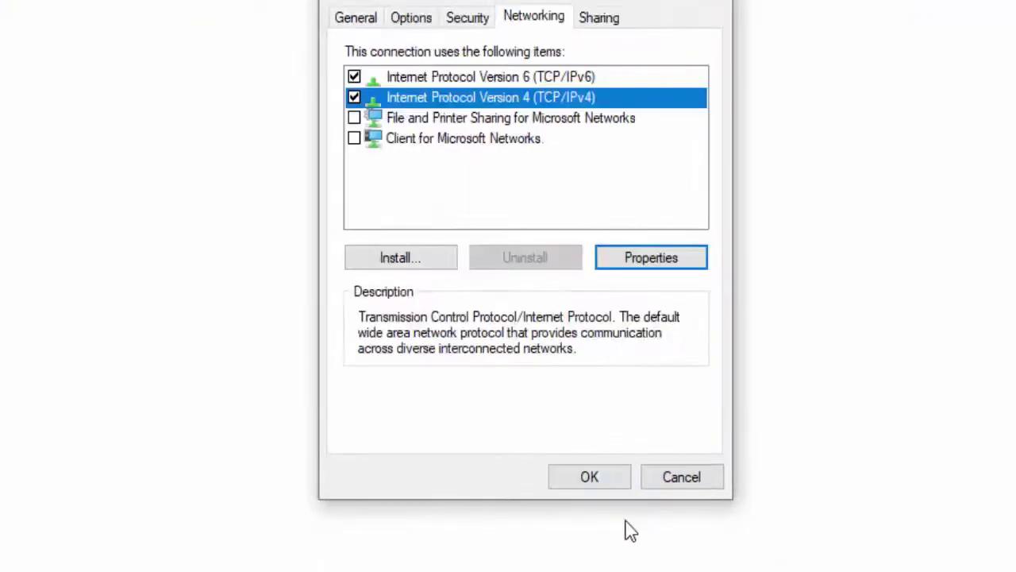
click(591, 479)
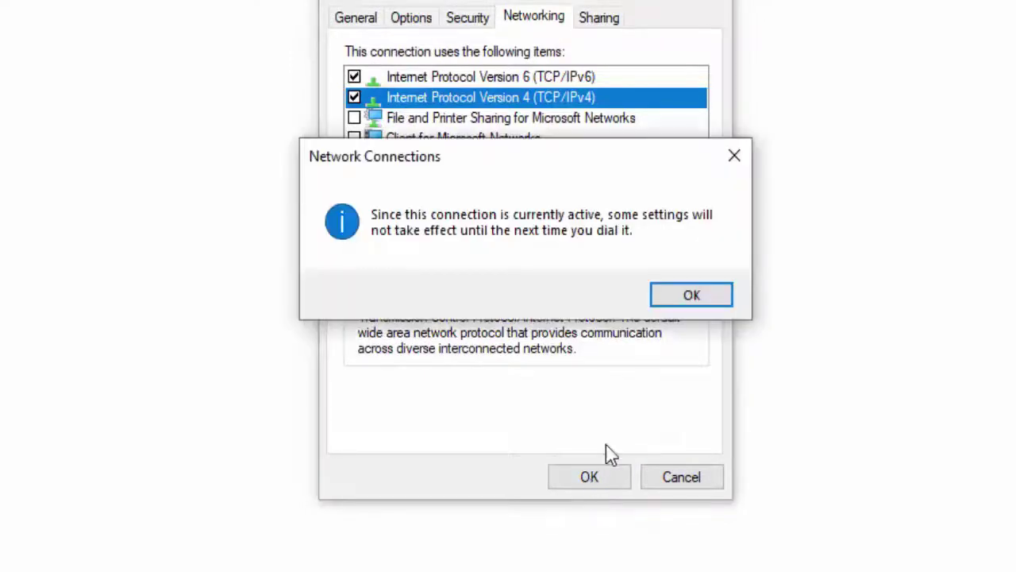
click(667, 295)
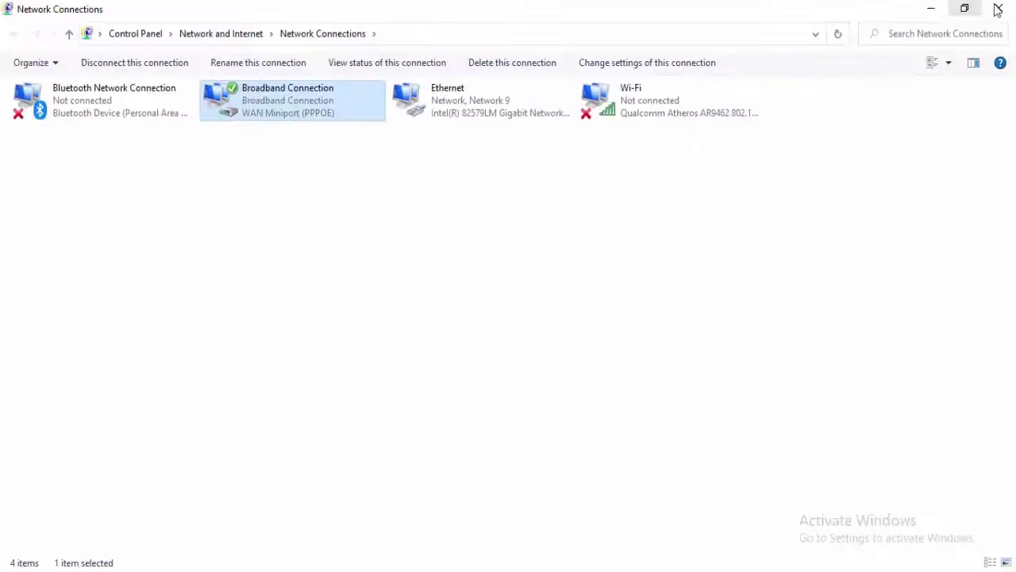
click(999, 8)
click(1005, 8)
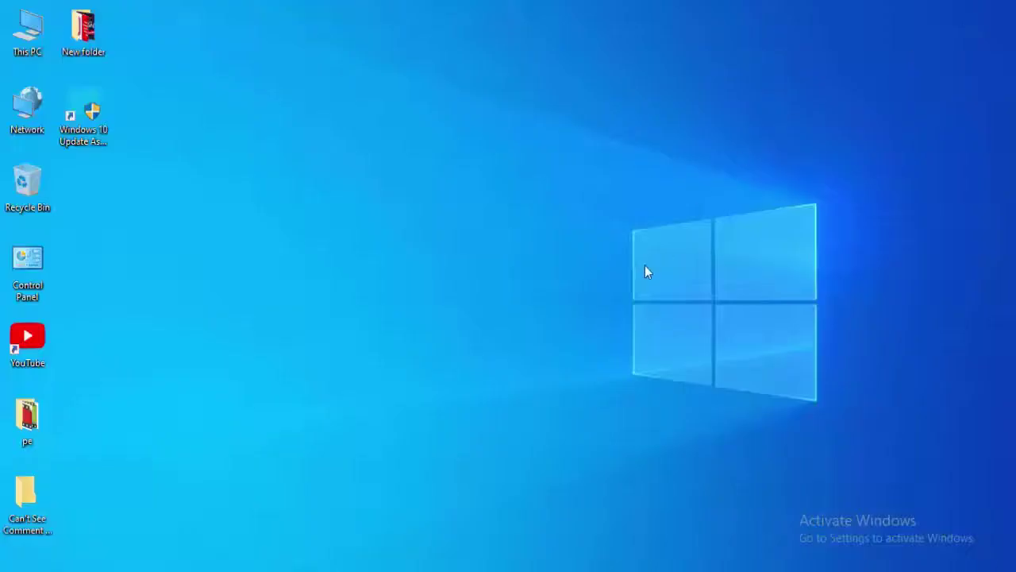